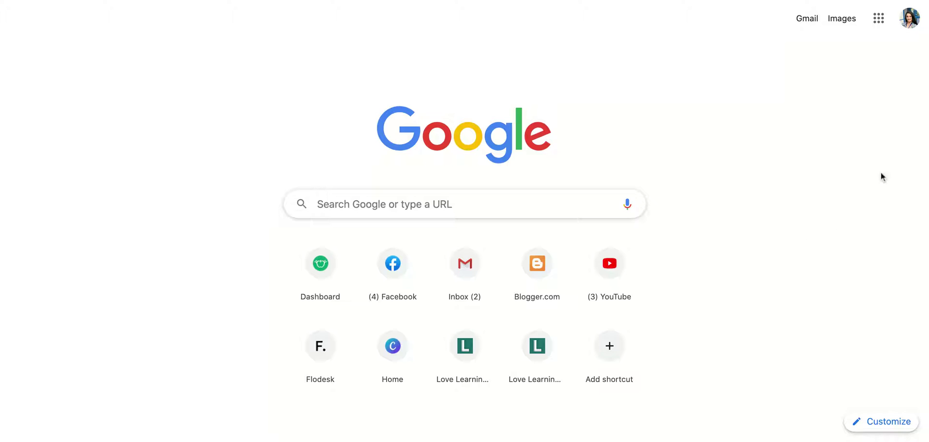
# Open the Google apps list in Chrome to launch Google Slides
pyautogui.click(879, 21)
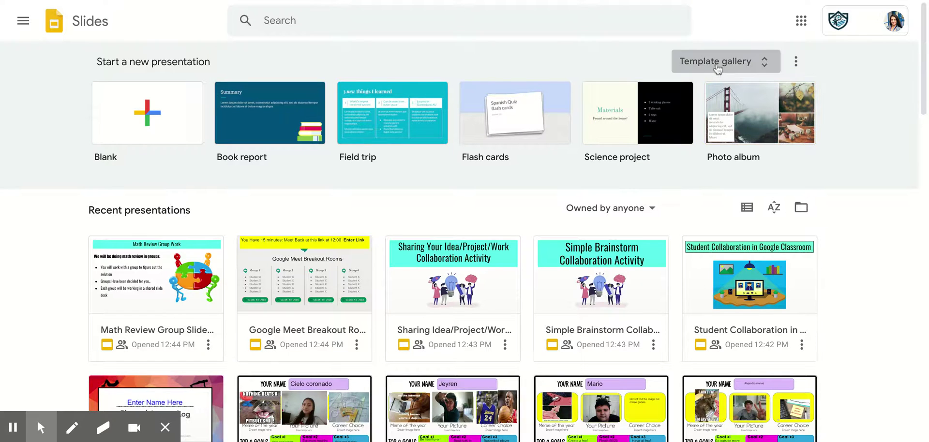
# Start a new presentation from the Science fair template in the General template gallery
pyautogui.click(748, 67)
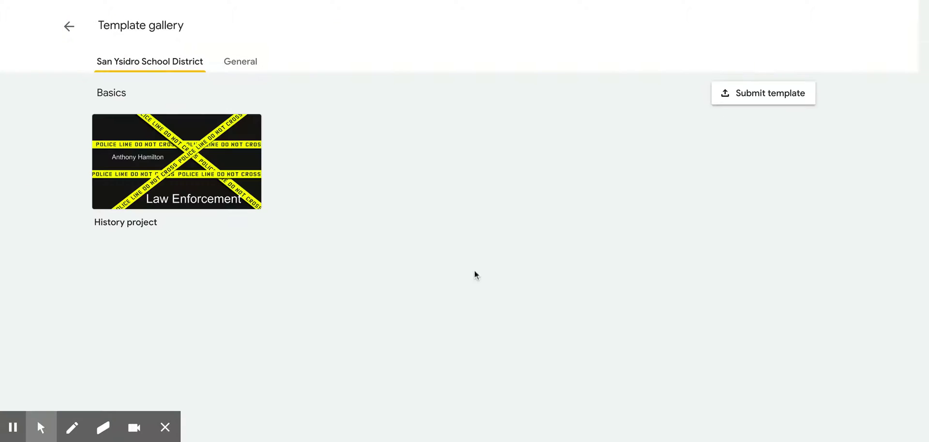
pyautogui.click(241, 62)
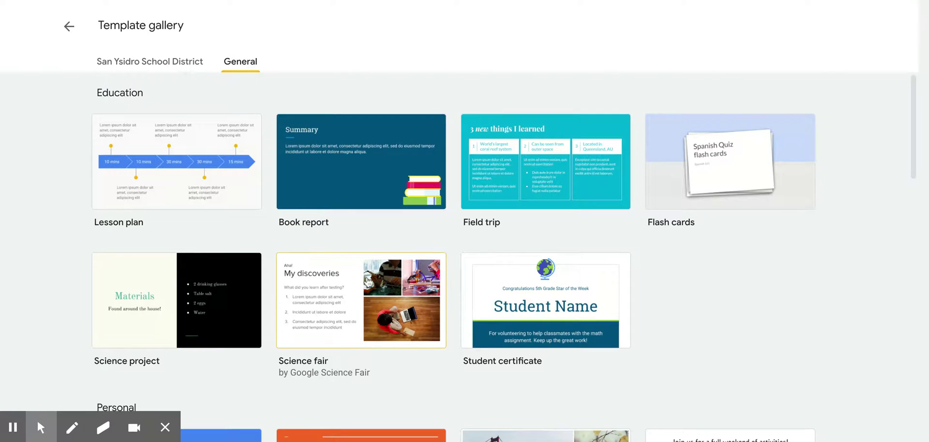
pyautogui.scroll(-3, 367, 282)
pyautogui.scroll(-5, 368, 282)
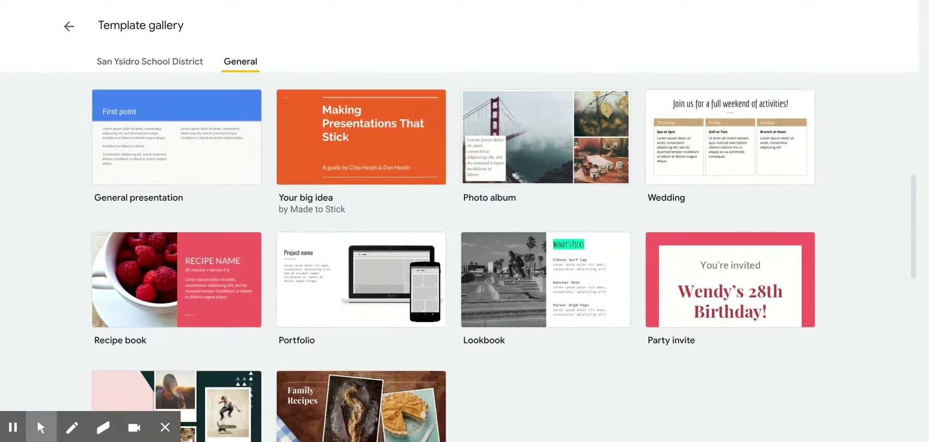
pyautogui.scroll(-1, 504, 257)
pyautogui.scroll(-1, 326, 344)
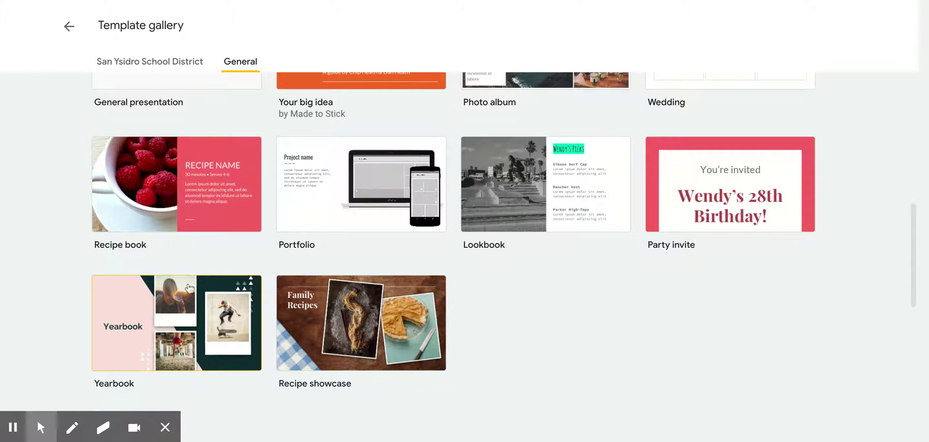
pyautogui.scroll(2, 181, 295)
pyautogui.scroll(5, 182, 295)
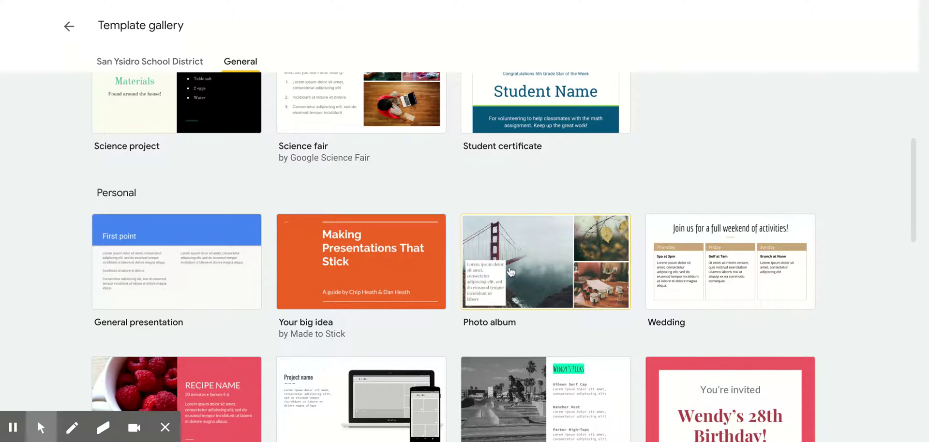
pyautogui.scroll(2, 547, 256)
pyautogui.scroll(2, 547, 257)
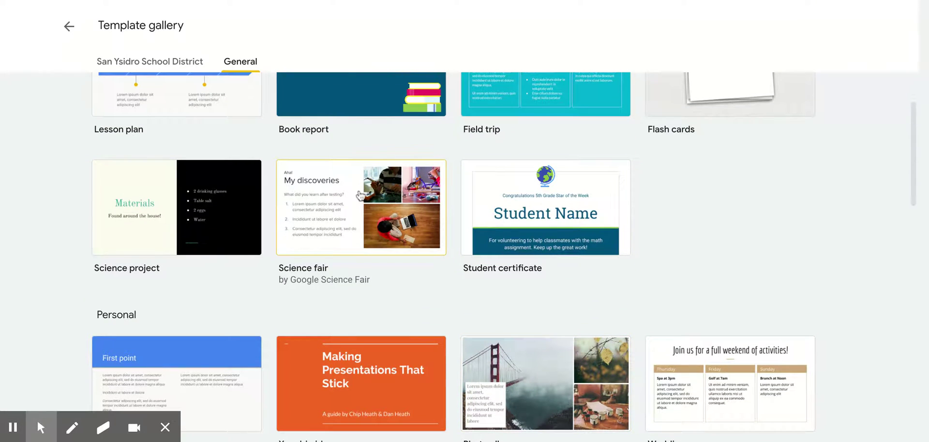
pyautogui.click(359, 195)
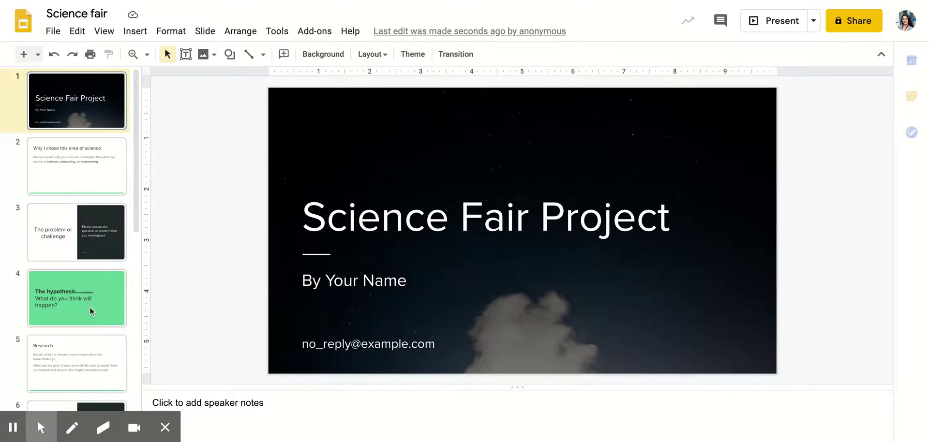
# Preview the template slides in turn, ending on slide 8, My discoveries
pyautogui.click(60, 170)
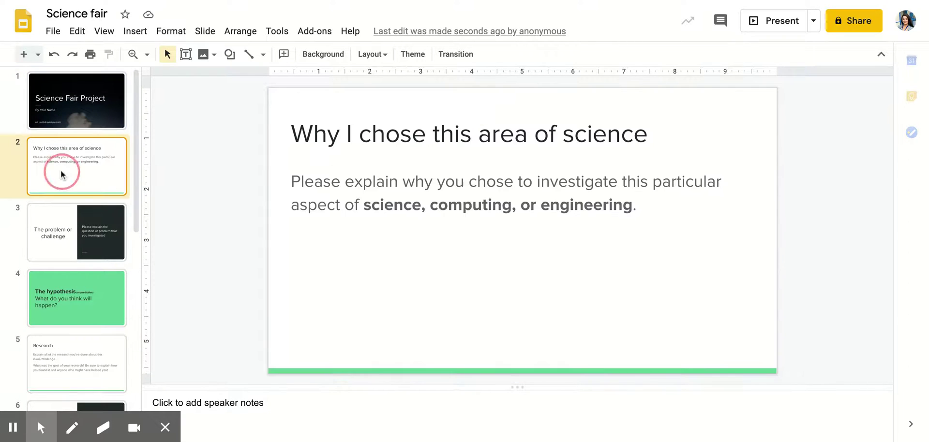
pyautogui.click(67, 249)
pyautogui.click(70, 295)
pyautogui.scroll(-3, 69, 295)
pyautogui.click(83, 253)
pyautogui.click(56, 329)
pyautogui.click(57, 384)
pyautogui.scroll(-2, 57, 384)
pyautogui.click(88, 269)
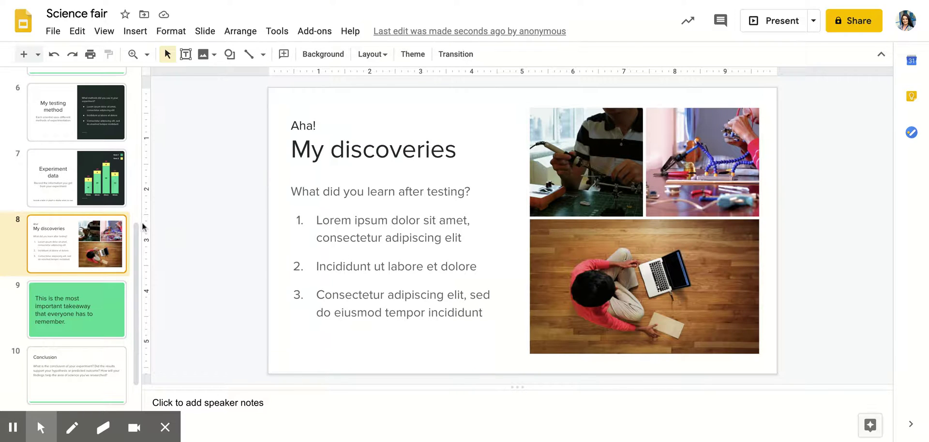
# Delete the Experiment data, My testing method, Research and hypothesis slides
pyautogui.click(96, 194)
pyautogui.press('Delete')
pyautogui.click(103, 118)
pyautogui.press('Delete')
pyautogui.scroll(4, 100, 125)
pyautogui.click(69, 257)
pyautogui.press('Delete')
pyautogui.click(79, 191)
pyautogui.press('Delete')
# Delete the problem, Why I chose, title, Conclusion, takeaway and What will I do next slides
pyautogui.scroll(2, 79, 191)
pyautogui.click(43, 201)
pyautogui.press('Delete')
pyautogui.click(63, 158)
pyautogui.press('Delete')
pyautogui.click(81, 102)
pyautogui.press('Delete')
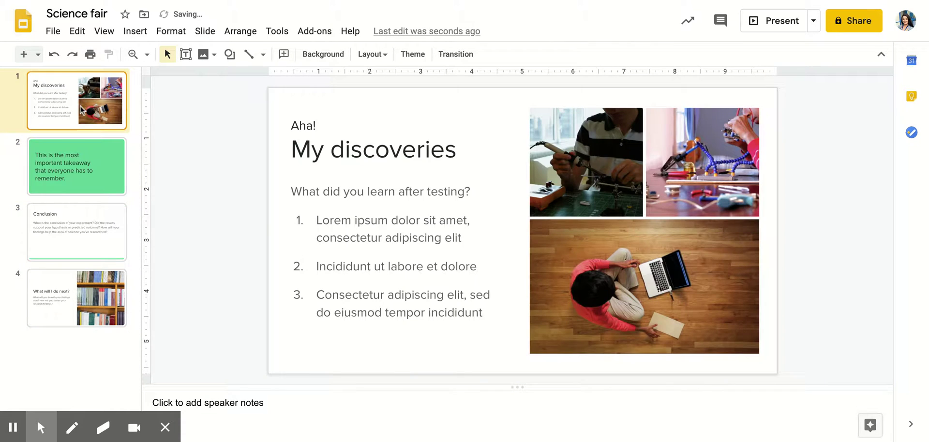
pyautogui.click(71, 245)
pyautogui.press('Delete')
pyautogui.click(65, 167)
pyautogui.press('Delete')
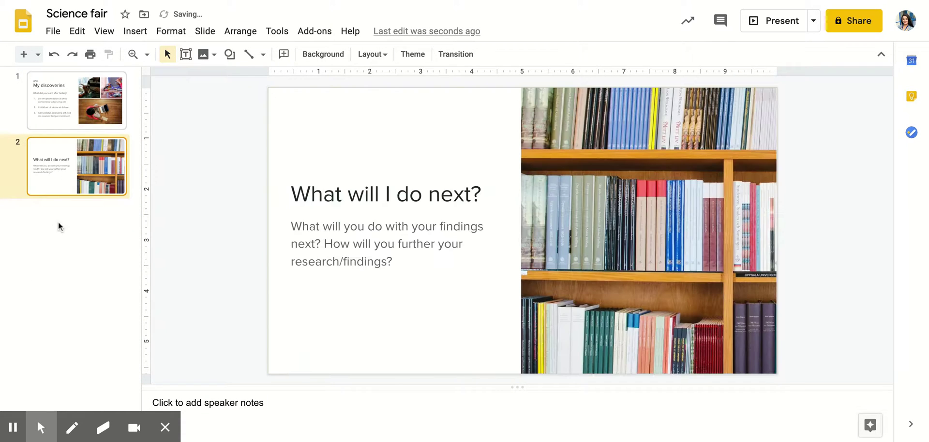
pyautogui.press('Delete')
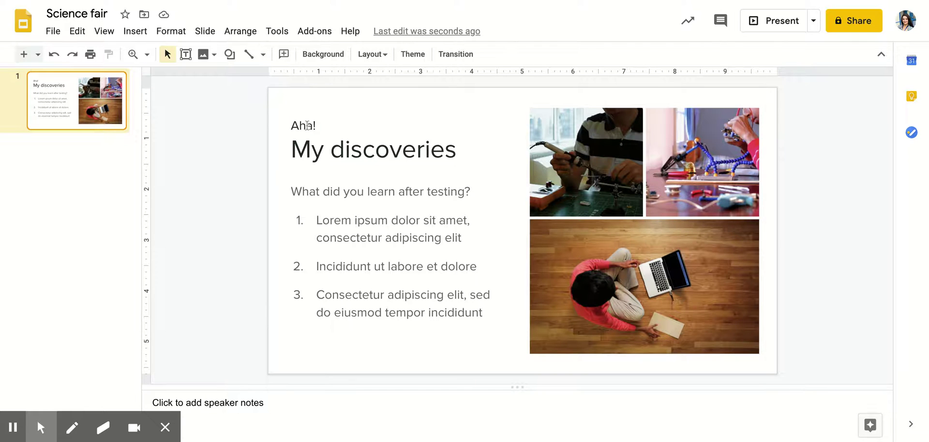
# Replace 'Aha!' in the small top line with the student's name
pyautogui.click(307, 126)
pyautogui.click(307, 126)
pyautogui.moveTo(323, 124); pyautogui.dragTo(279, 121)
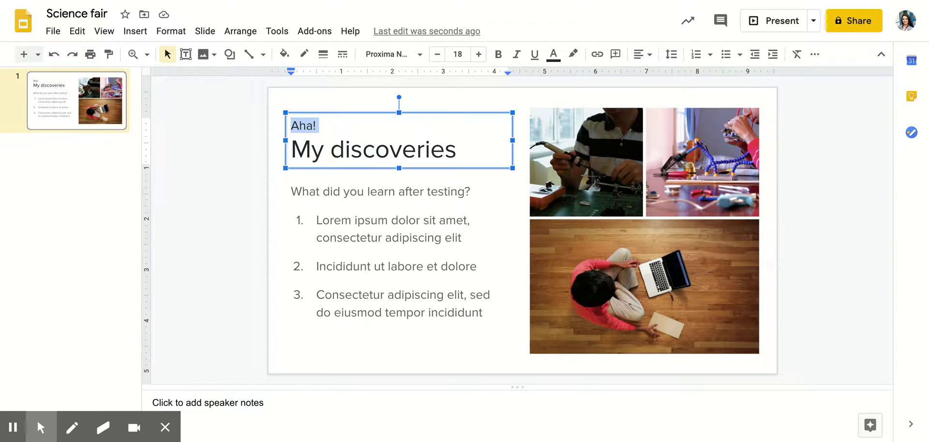
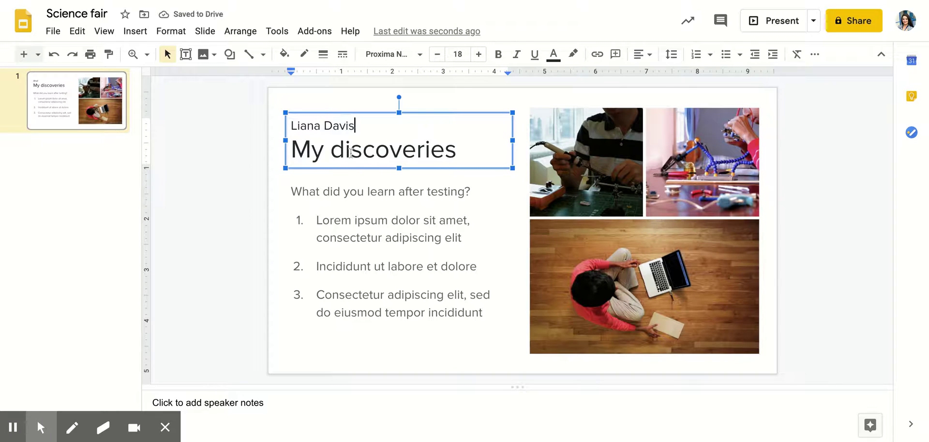
# Change the title from 'My discoveries' to 'Volcanoes'
pyautogui.tripleClick(353, 150)
pyautogui.click(352, 150)
pyautogui.moveTo(456, 150); pyautogui.dragTo(300, 159)
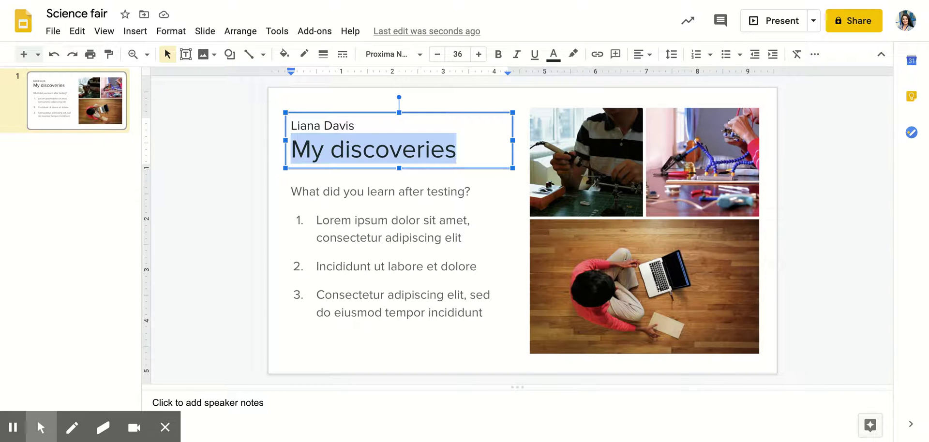
pyautogui.write('Earth Science')
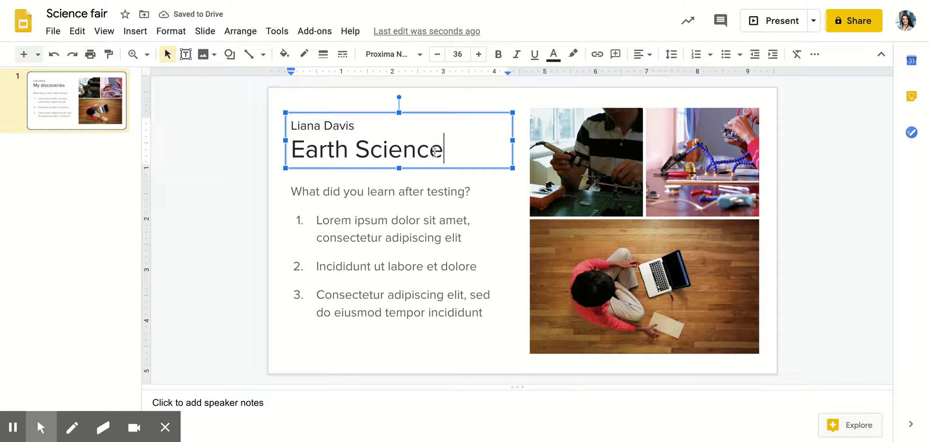
pyautogui.moveTo(443, 151); pyautogui.dragTo(305, 153)
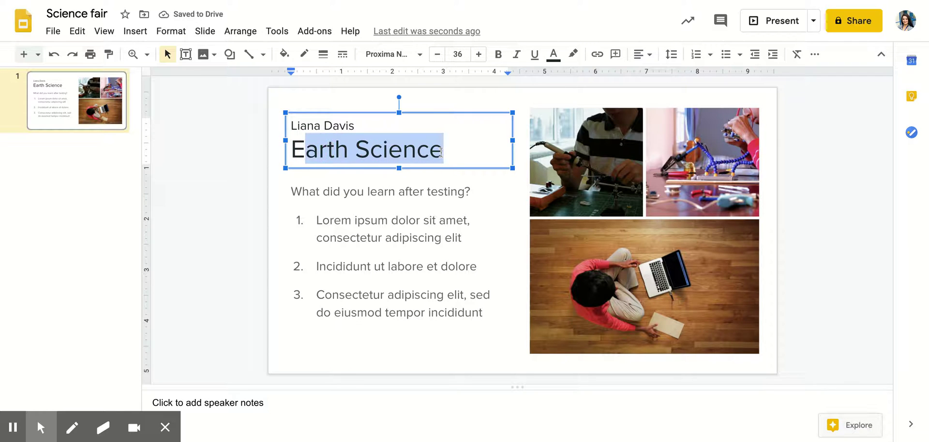
pyautogui.press('BackSpace')
pyautogui.press('BackSpace')
pyautogui.write('Volca')
pyautogui.write('noe')
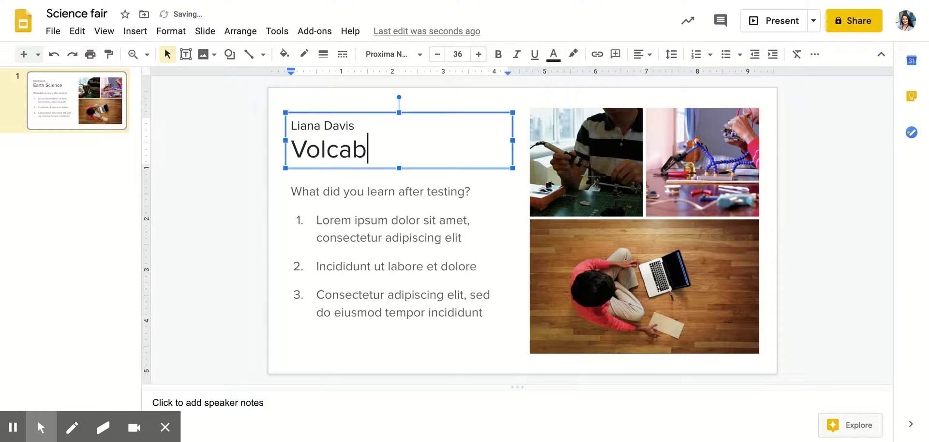
pyautogui.write('s')
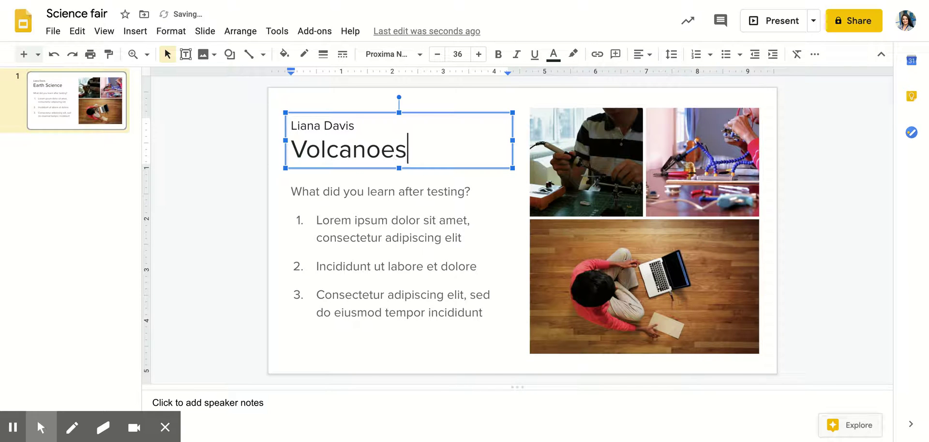
pyautogui.click(322, 221)
# Delete the placeholder question and numbered items from the body text box
pyautogui.click(343, 191)
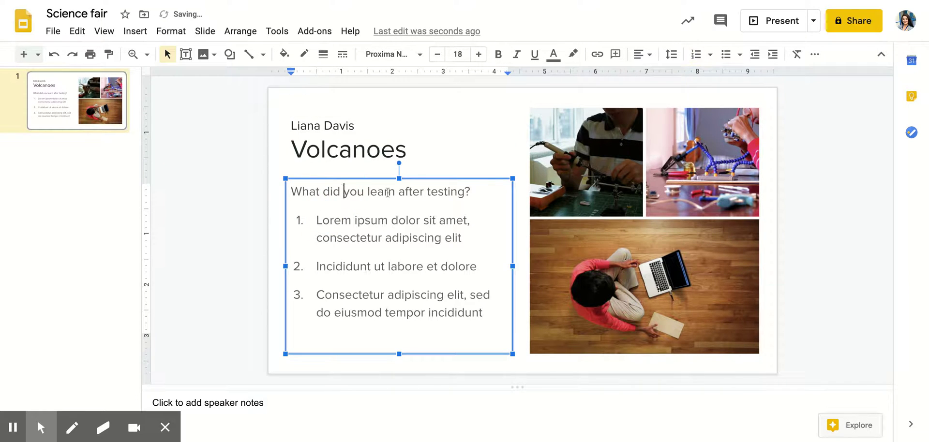
pyautogui.moveTo(469, 190); pyautogui.dragTo(288, 190)
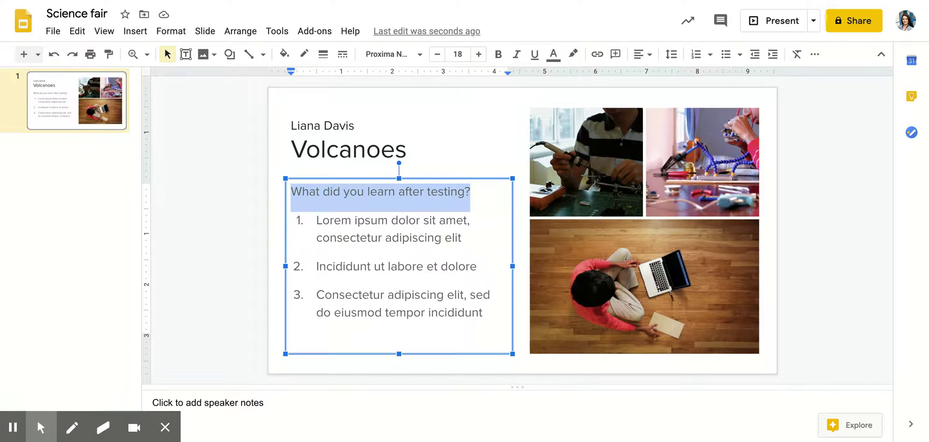
pyautogui.click(467, 317)
pyautogui.hotkey('ctrl', 'a')
pyautogui.press('BackSpace')
pyautogui.press('BackSpace')
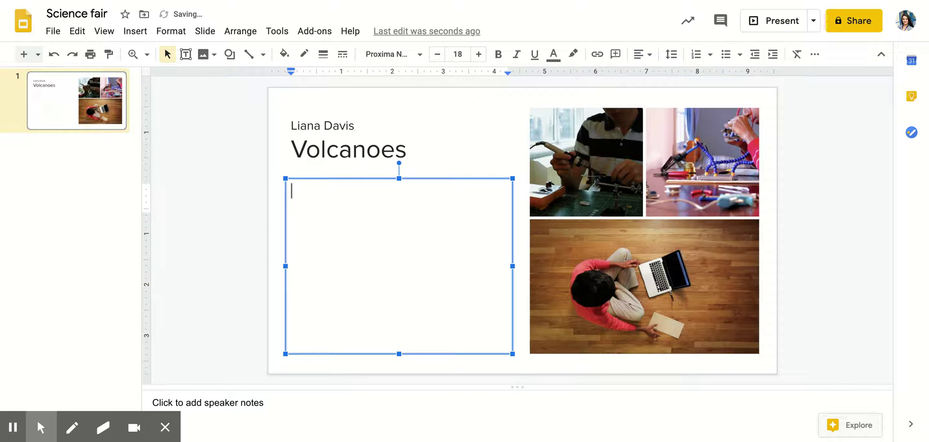
# Switch the body list from numbering to plain bullets
pyautogui.write('1.')
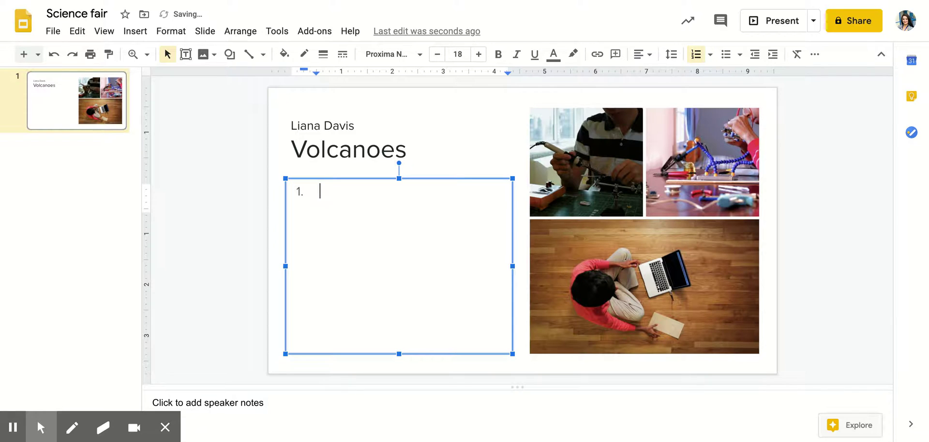
pyautogui.click(697, 61)
pyautogui.click(710, 55)
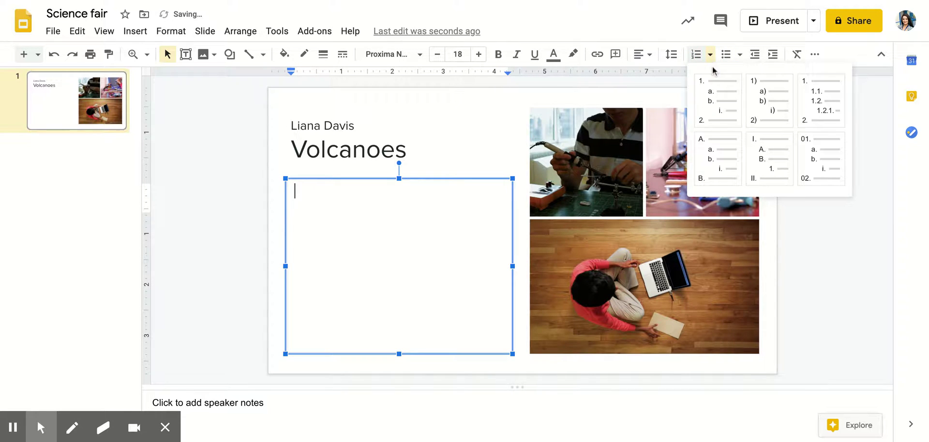
pyautogui.click(707, 155)
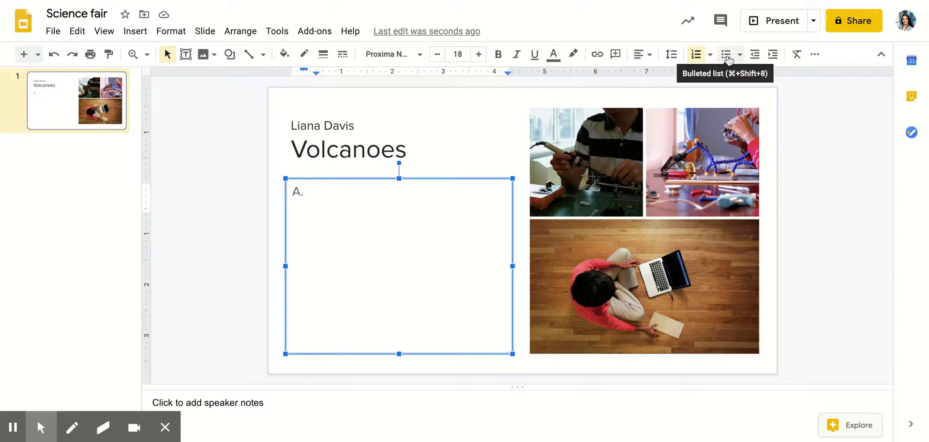
pyautogui.click(725, 55)
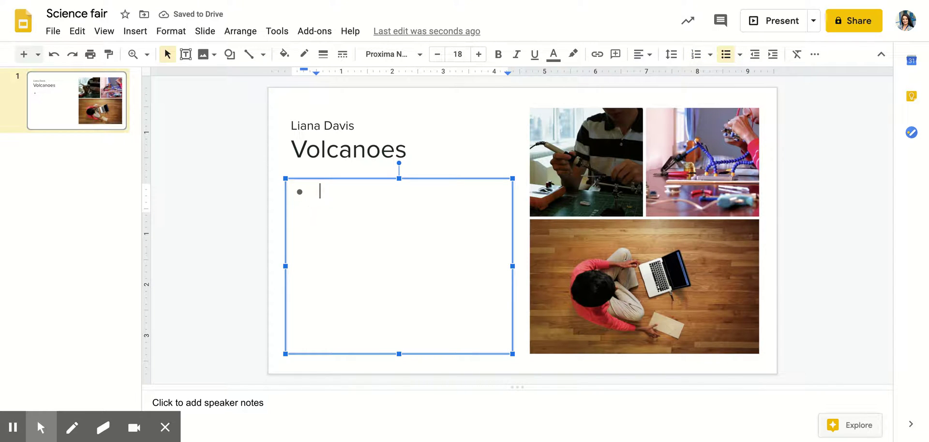
# Type bullets 'Volcanoes are mountains that erupt.' and 'They erupt on the edges of plate tectonics, and they flow magma.'
pyautogui.write('Volcanoes are')
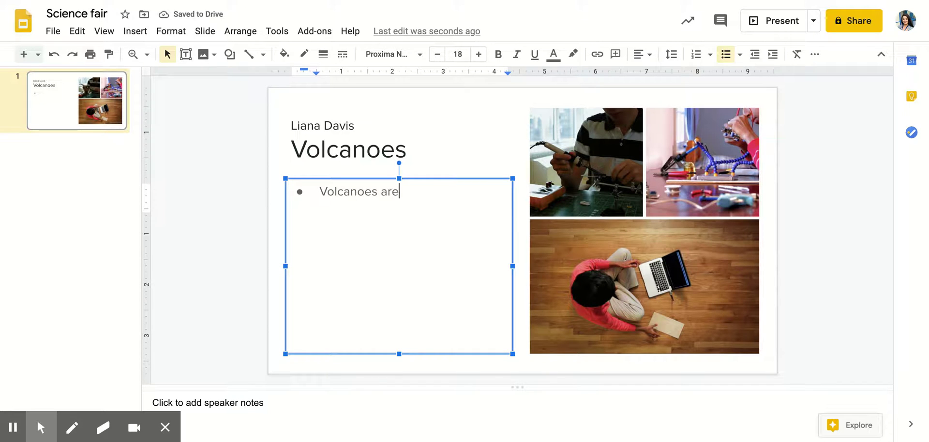
pyautogui.write(' mountains that ')
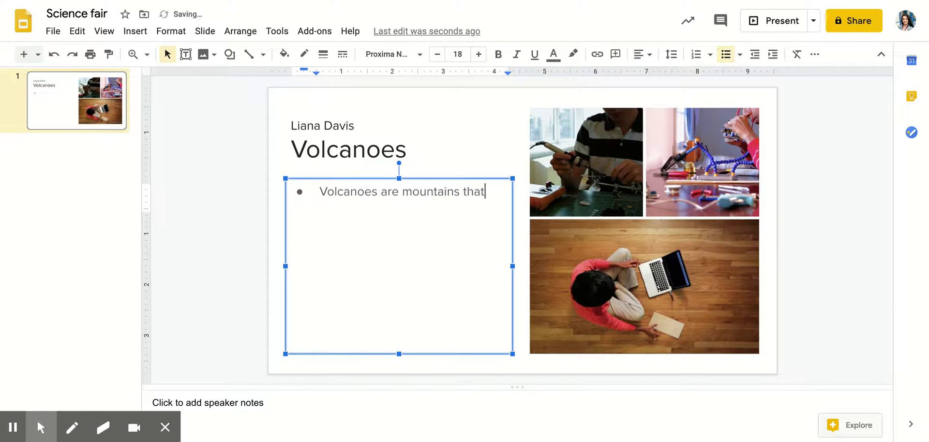
pyautogui.write('erpu')
pyautogui.press('BackSpace')
pyautogui.press('BackSpace')
pyautogui.write('ip')
pyautogui.press('BackSpace')
pyautogui.press('BackSpace')
pyautogui.write('upt.')
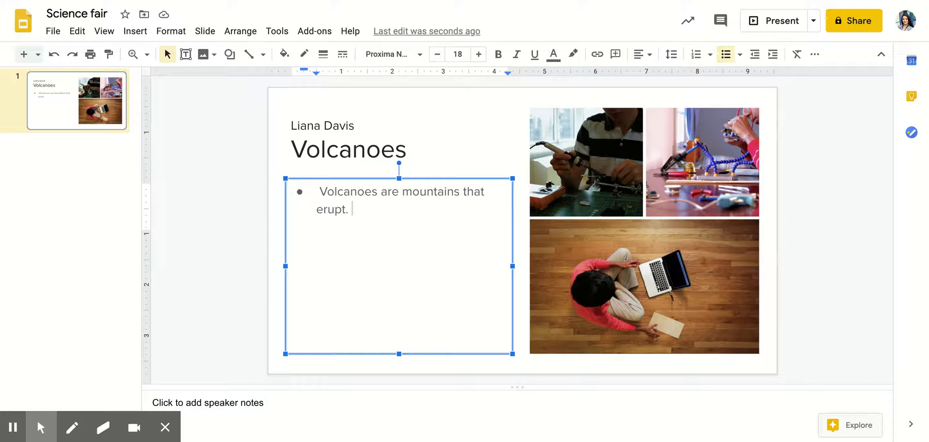
pyautogui.press('Return')
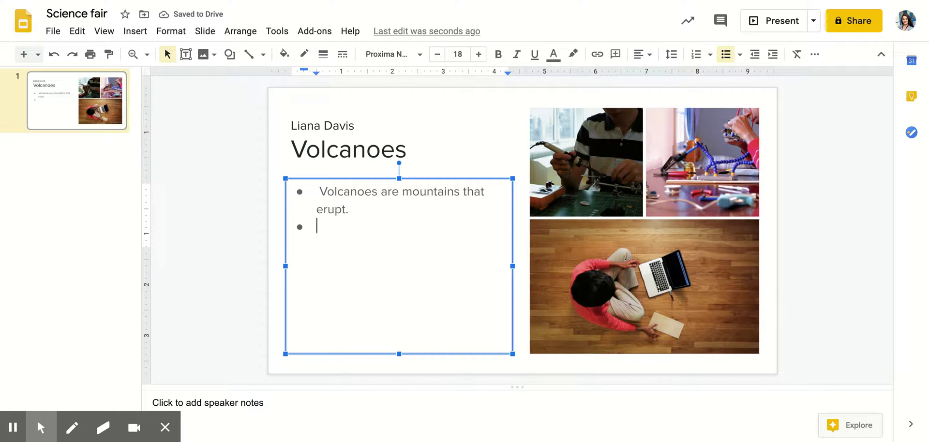
pyautogui.write('They er')
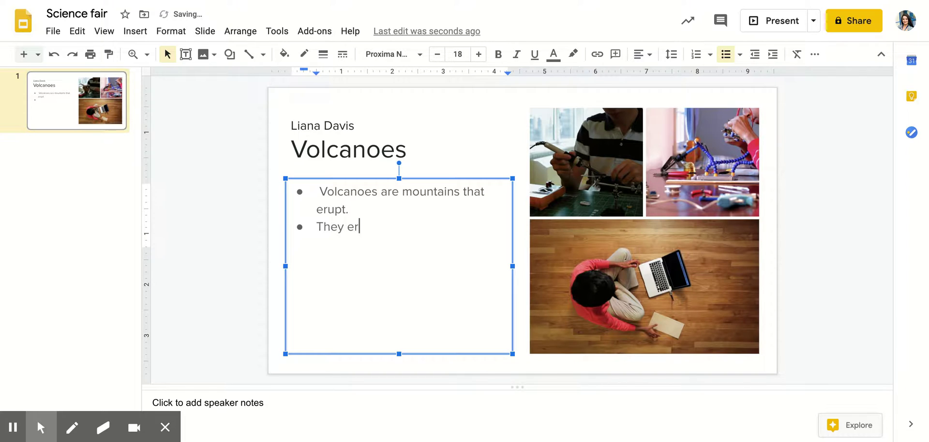
pyautogui.write('upt on the edges of plate tech')
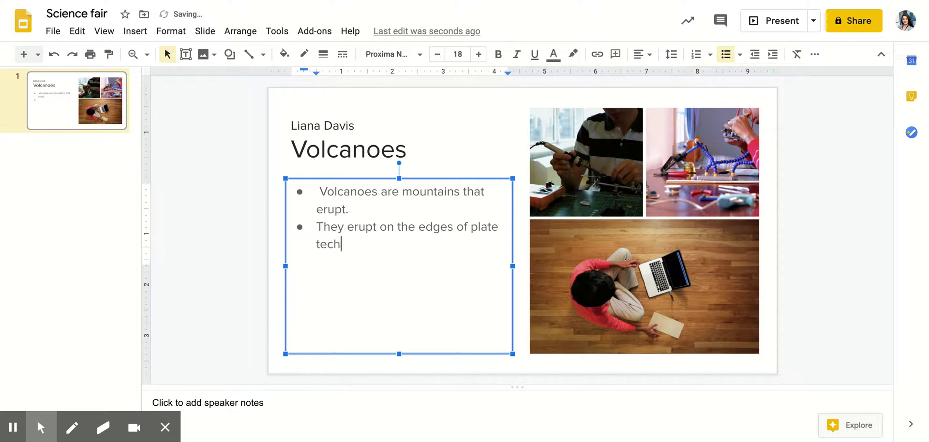
pyautogui.press('BackSpace')
pyautogui.write('tonics')
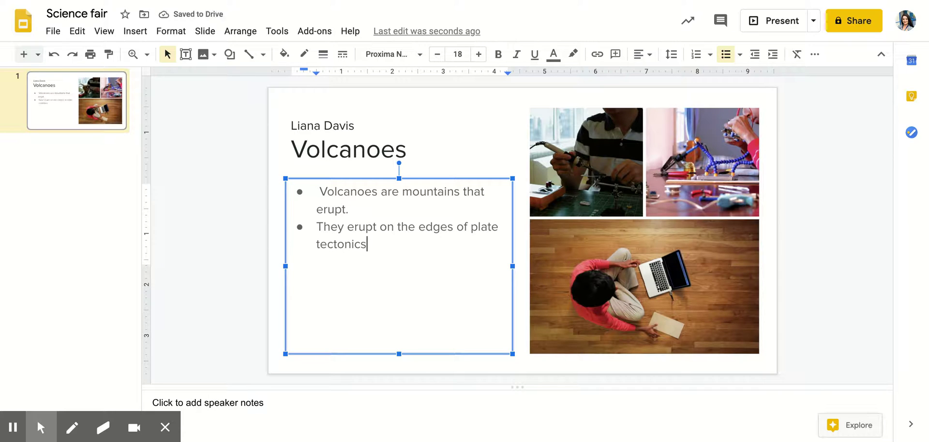
pyautogui.write(', and they ')
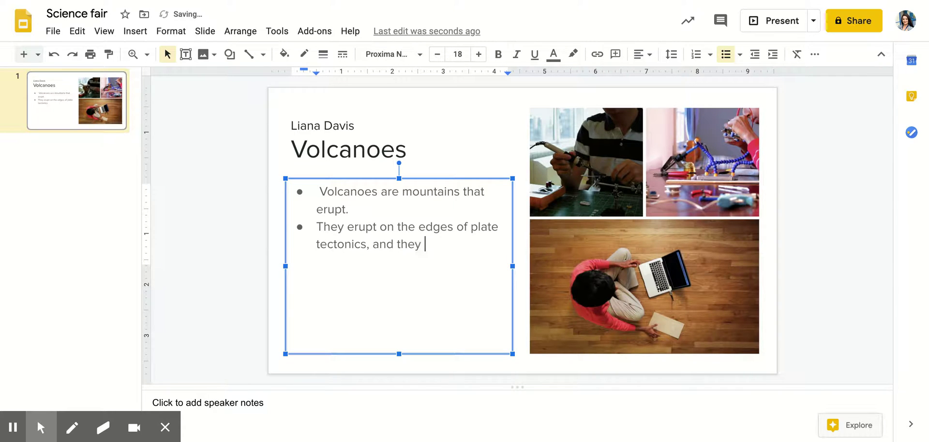
pyautogui.write('flow magma')
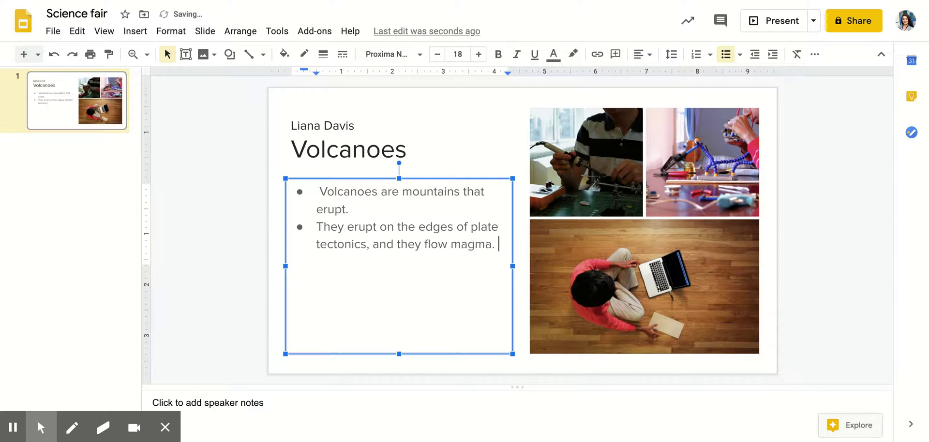
pyautogui.write('.')
pyautogui.press('Return')
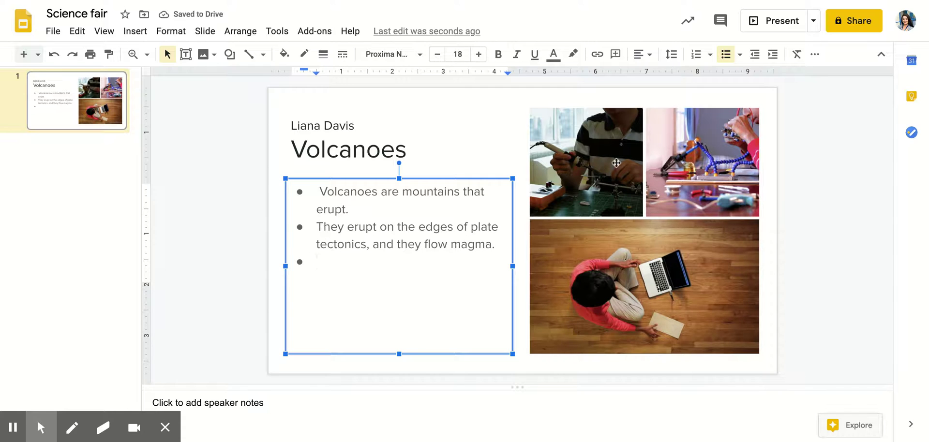
# Delete the top-left soldering photo from the collage
pyautogui.click(706, 151)
pyautogui.click(654, 273)
pyautogui.click(595, 158)
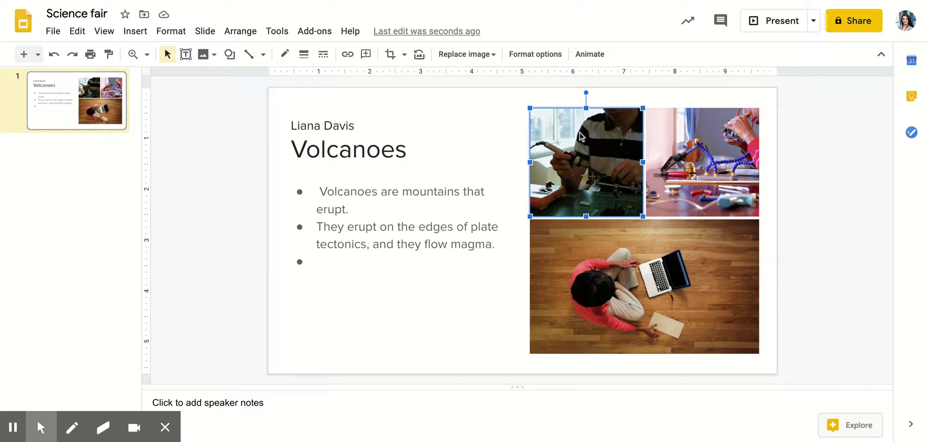
pyautogui.press('Delete')
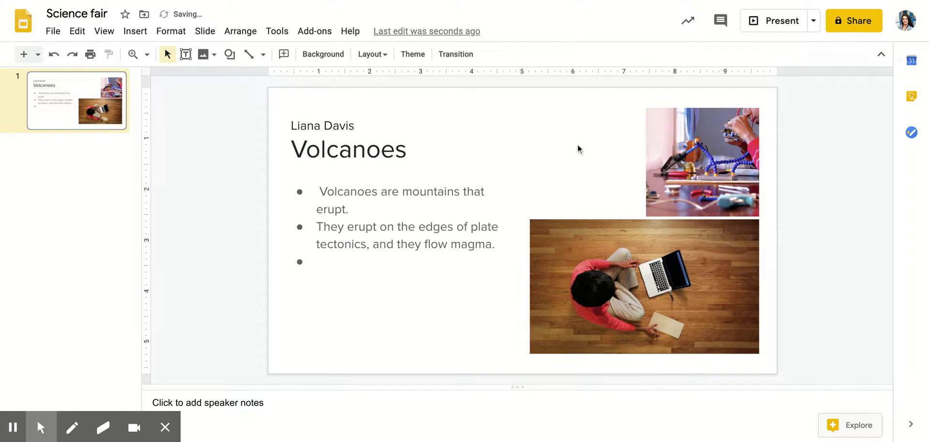
# Insert a red erupting-volcano image from a web search for 'volcano'
pyautogui.click(135, 32)
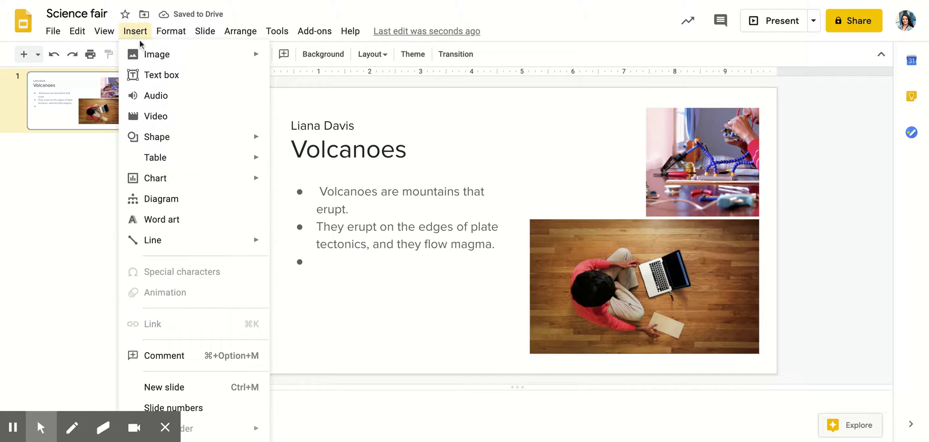
pyautogui.moveTo(252, 58)
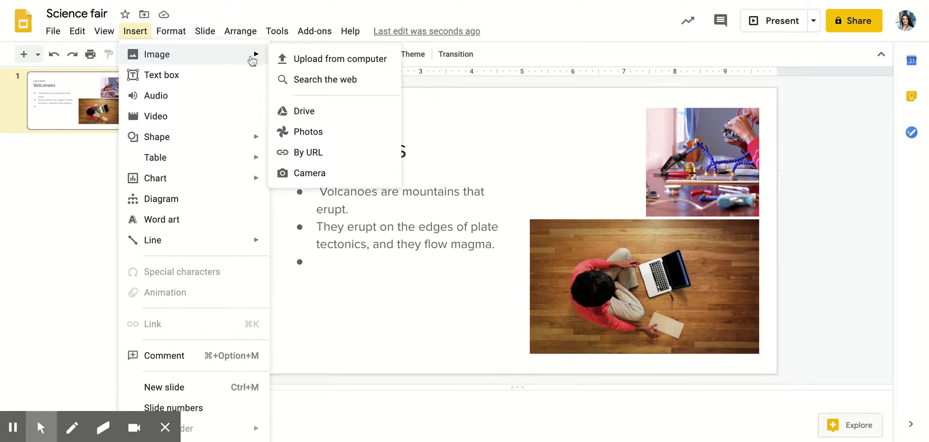
pyautogui.click(301, 79)
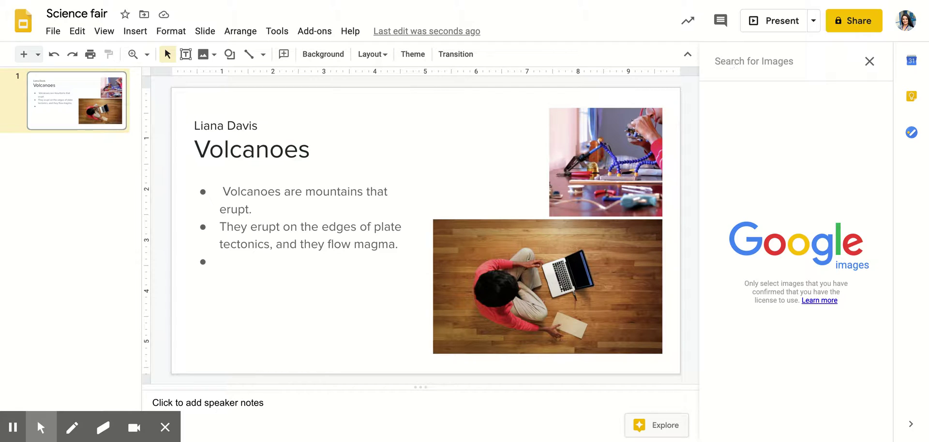
pyautogui.write('volvano')
pyautogui.press('BackSpace')
pyautogui.press('Return')
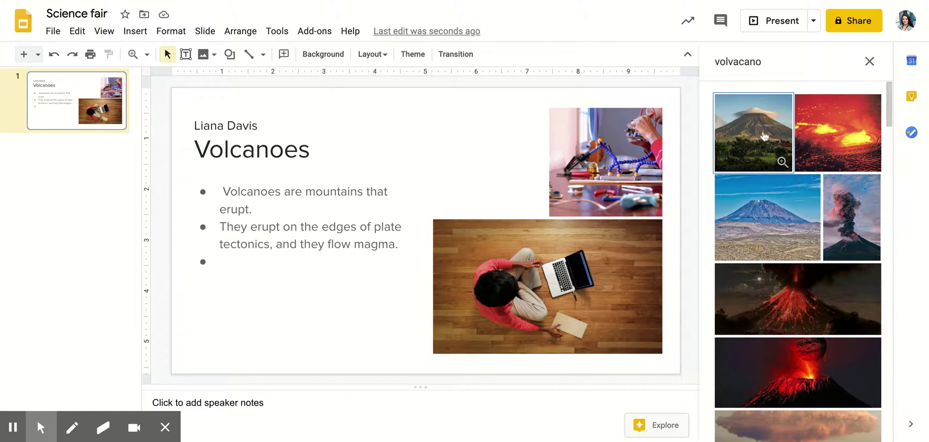
pyautogui.scroll(-1, 802, 311)
pyautogui.scroll(-1, 802, 311)
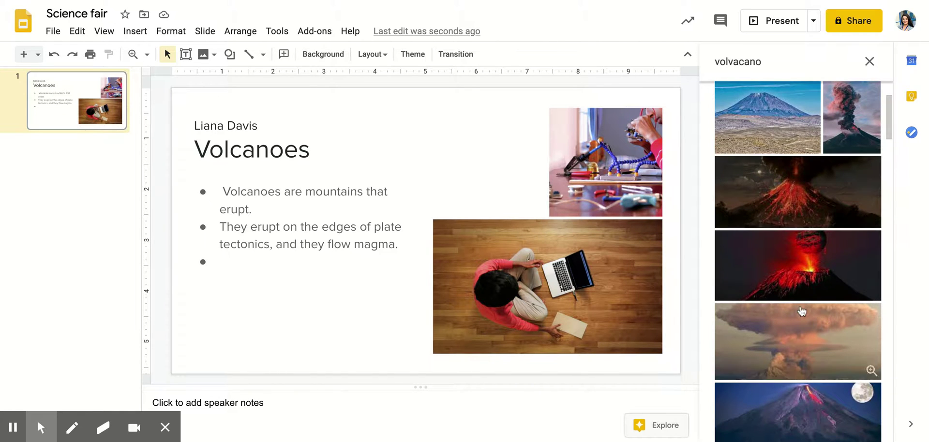
pyautogui.click(802, 269)
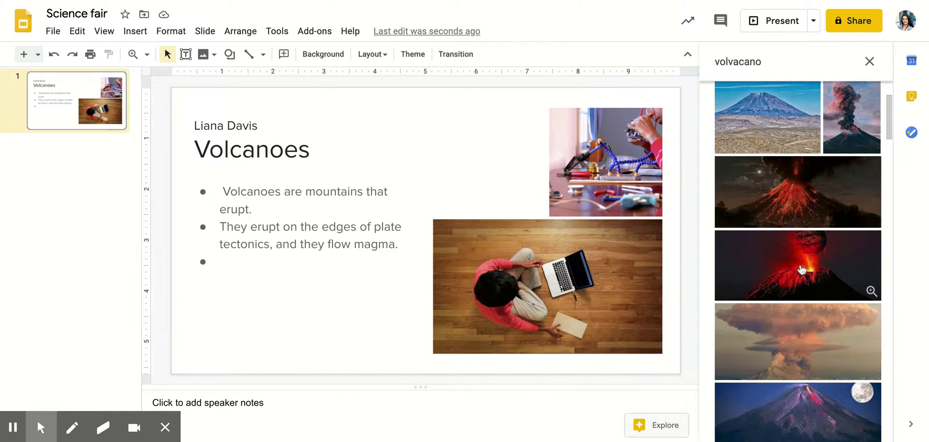
pyautogui.click(865, 427)
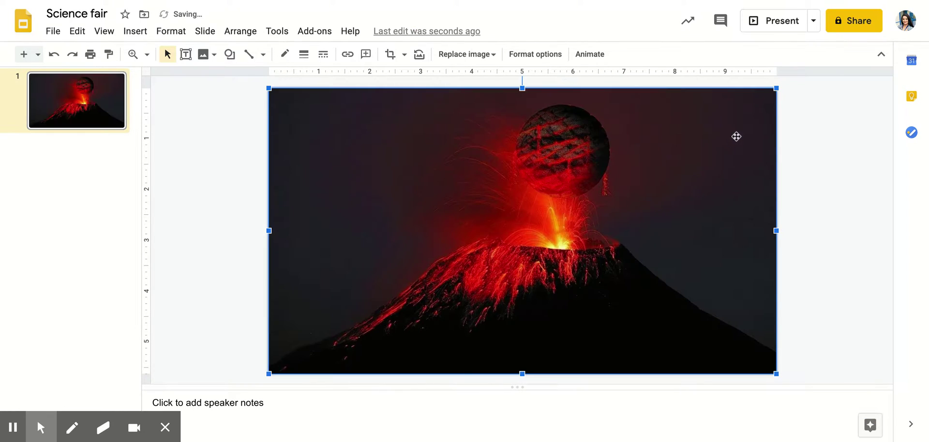
# Shrink the volcano image, move it to the top right, and delete the pink circuit photo
pyautogui.moveTo(774, 90); pyautogui.dragTo(456, 295)
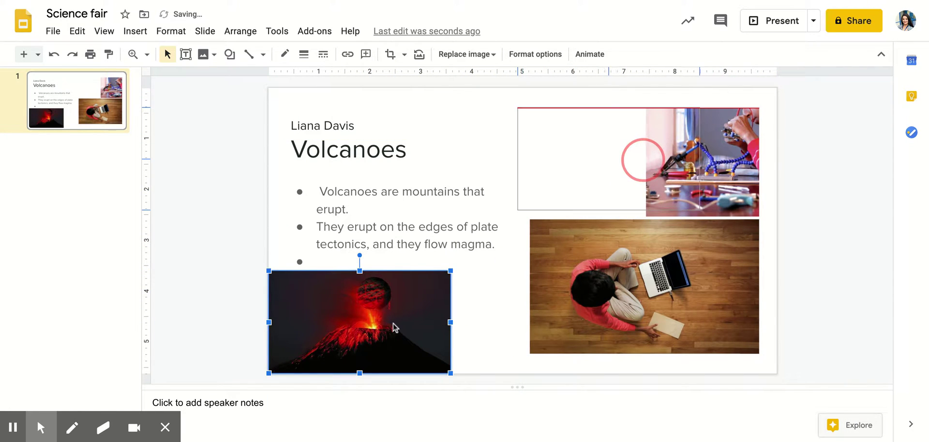
pyautogui.moveTo(393, 323); pyautogui.dragTo(642, 160)
pyautogui.click(722, 156)
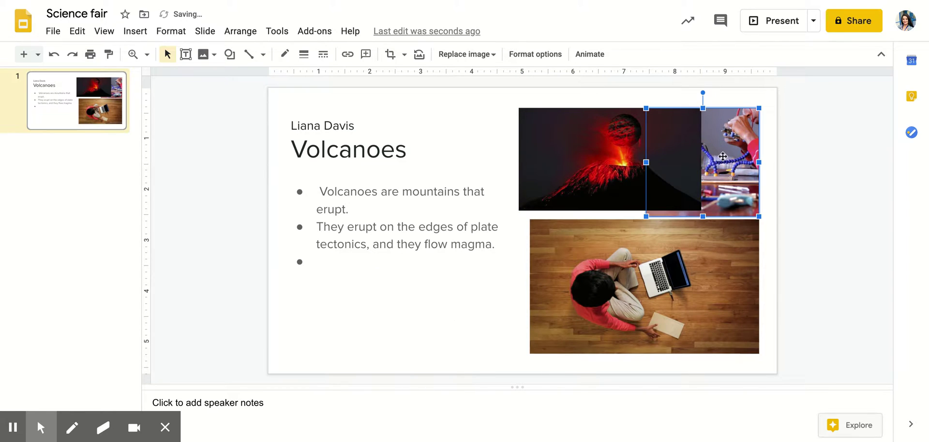
pyautogui.press('Delete')
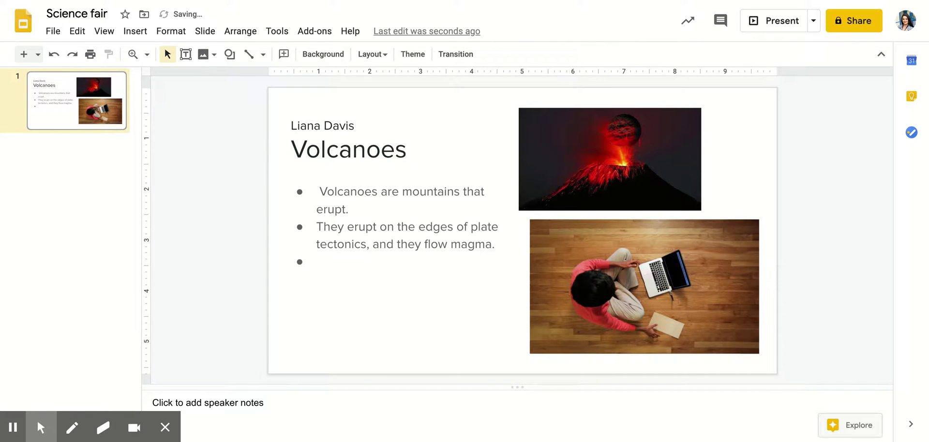
# Move the volcano image further right and enlarge it up and left
pyautogui.click(672, 150)
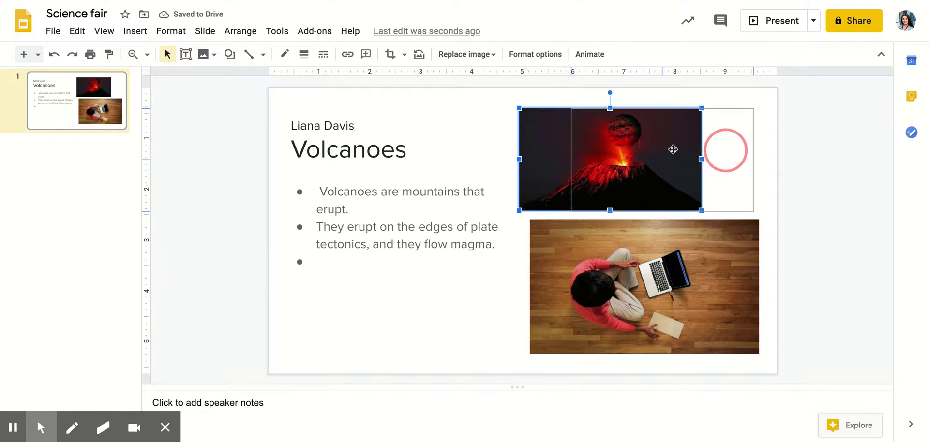
pyautogui.moveTo(673, 150); pyautogui.dragTo(727, 150)
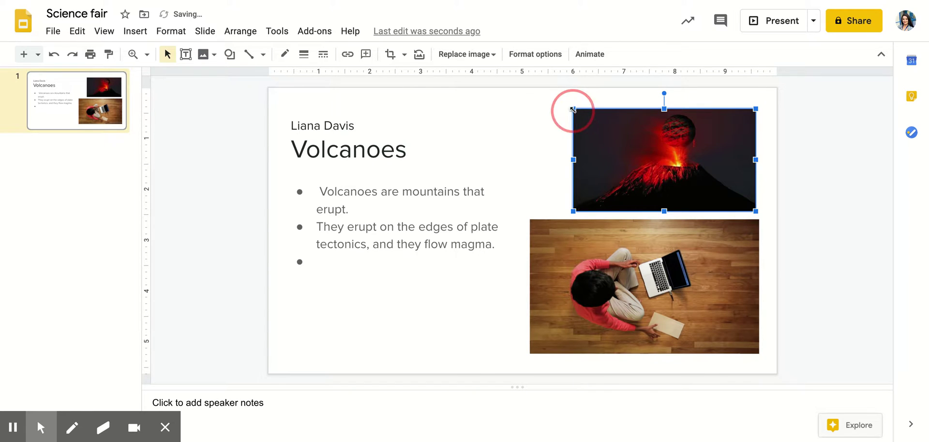
pyautogui.moveTo(573, 109); pyautogui.dragTo(535, 88)
pyautogui.moveTo(591, 127); pyautogui.dragTo(585, 131)
# Delete the laptop photo and nudge the volcano image into its final spot
pyautogui.click(681, 243)
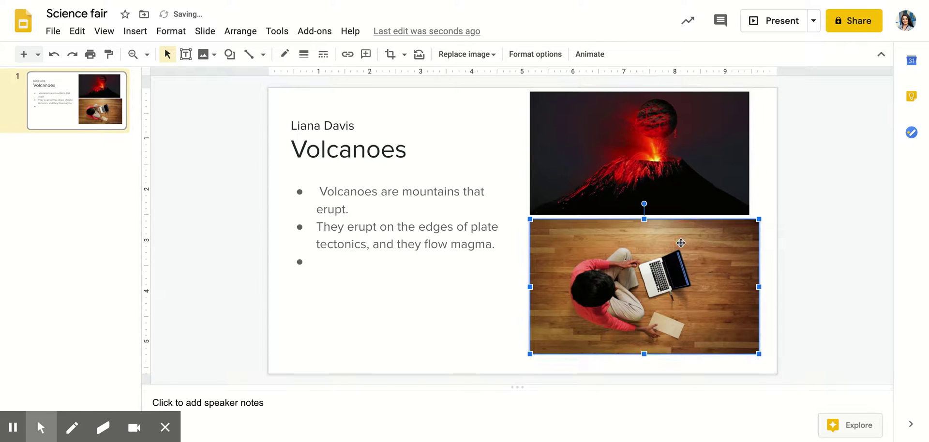
pyautogui.press('Delete')
pyautogui.click(682, 179)
pyautogui.moveTo(682, 179); pyautogui.dragTo(688, 185)
pyautogui.click(571, 256)
pyautogui.click(135, 31)
# Insert a close-up lava photo from a web image search for 'magma'
pyautogui.moveTo(156, 54)
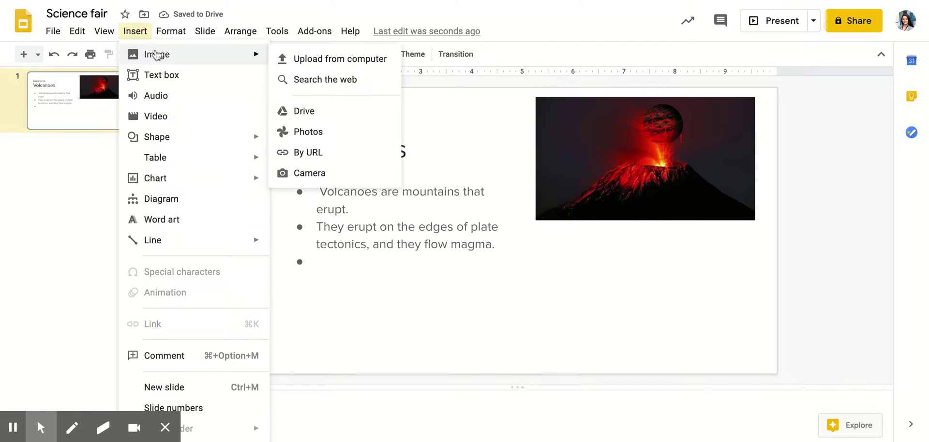
pyautogui.click(300, 82)
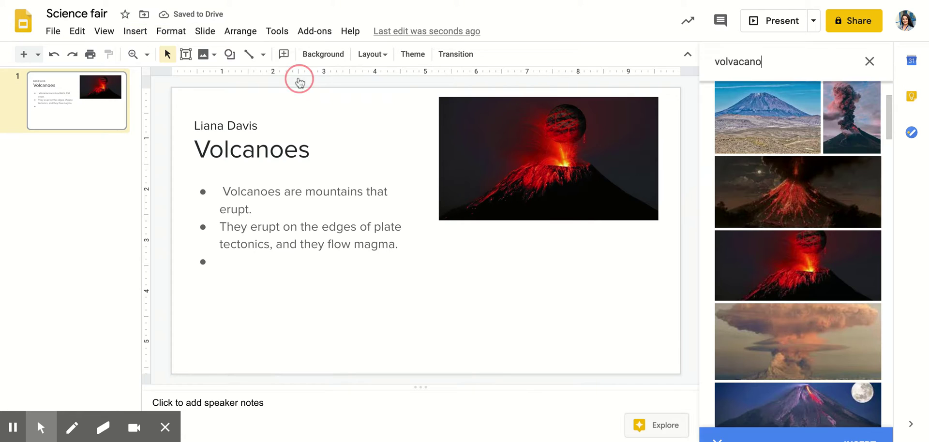
pyautogui.doubleClick(736, 61)
pyautogui.write('mag')
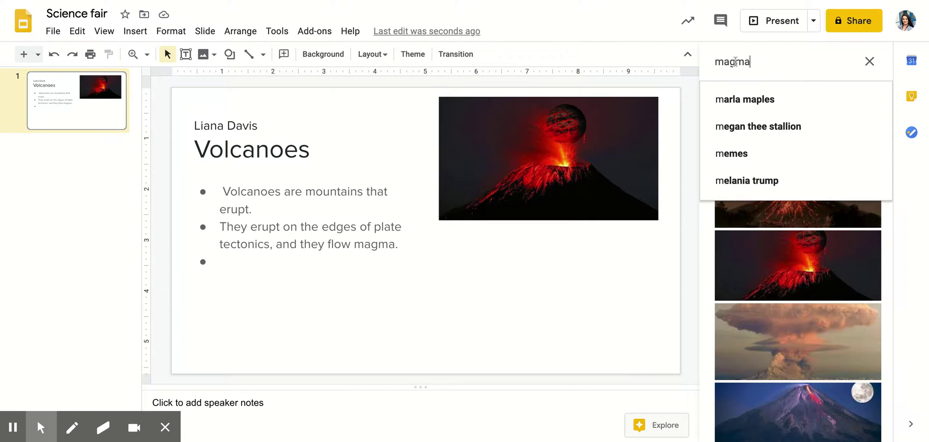
pyautogui.write('ma')
pyautogui.press('Return')
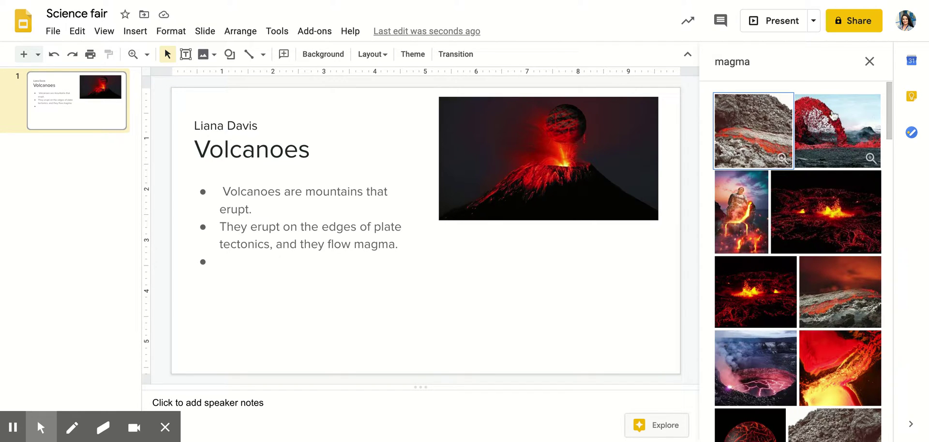
pyautogui.scroll(-2, 825, 213)
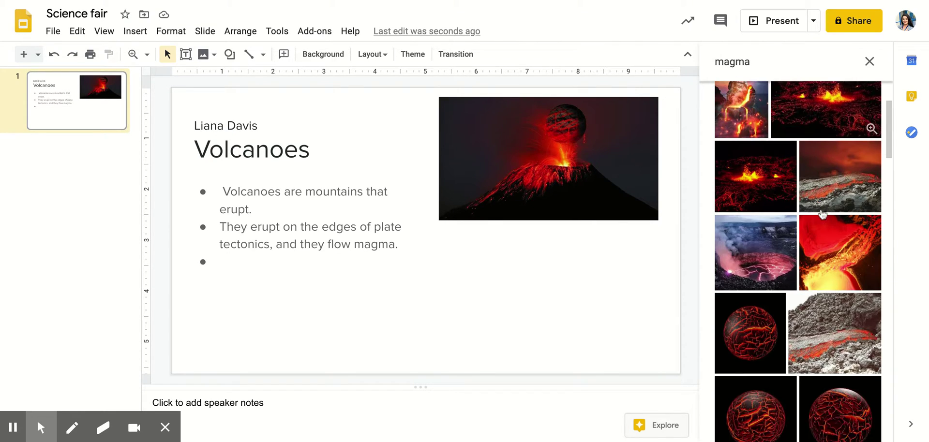
pyautogui.click(844, 250)
pyautogui.click(856, 426)
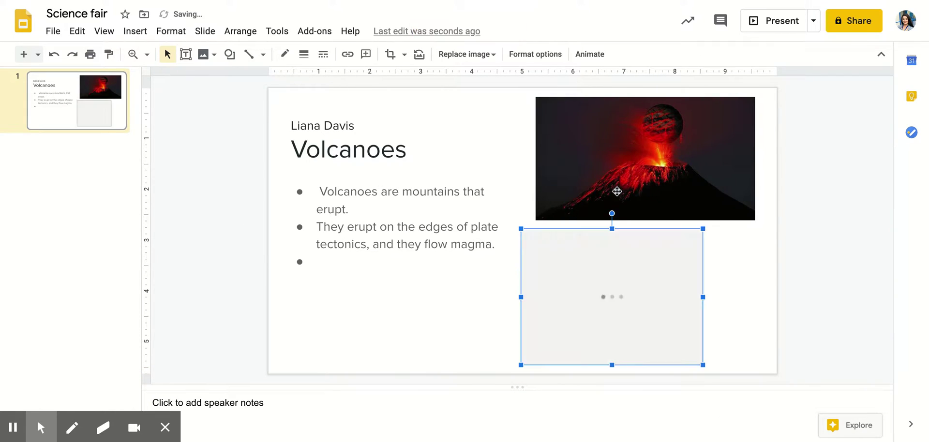
# Position the lava photo directly below the volcano image
pyautogui.moveTo(618, 284); pyautogui.dragTo(619, 284)
pyautogui.moveTo(701, 298); pyautogui.dragTo(714, 312)
pyautogui.click(756, 324)
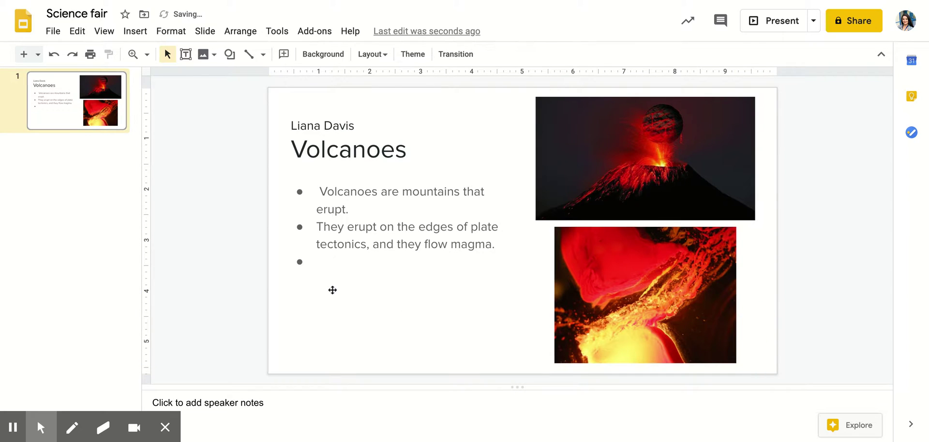
# Change the slide background colour to yellow
pyautogui.click(339, 328)
pyautogui.click(271, 98)
pyautogui.click(324, 55)
pyautogui.click(545, 183)
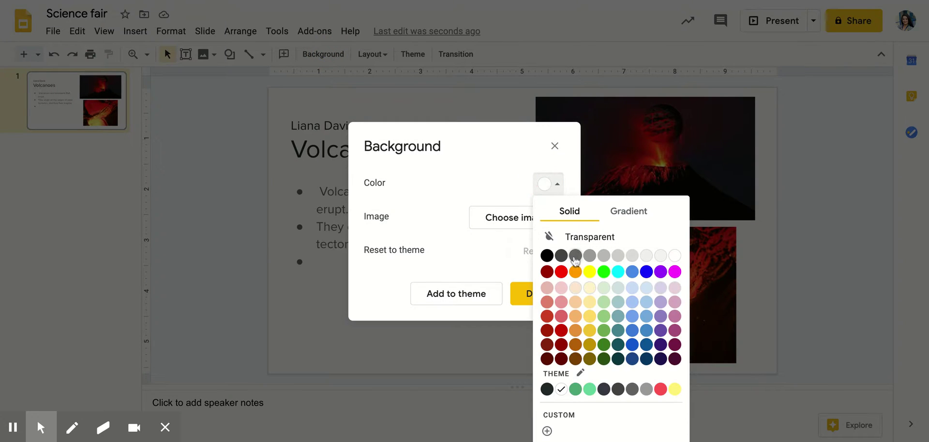
pyautogui.click(589, 271)
pyautogui.click(539, 294)
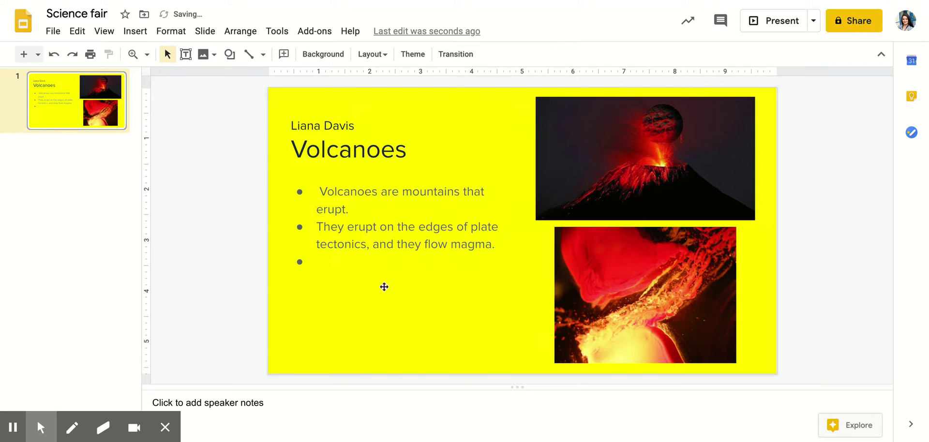
# Replace the background with a flame photo found by a 'fire' image search
pyautogui.click(336, 59)
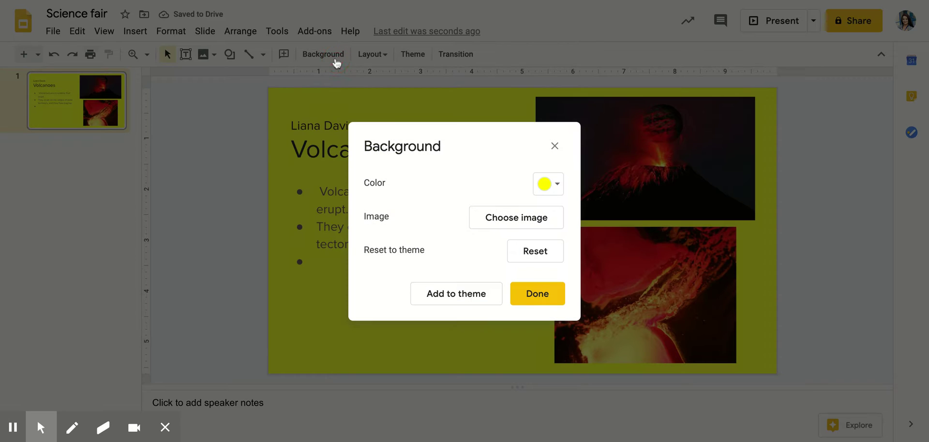
pyautogui.click(539, 219)
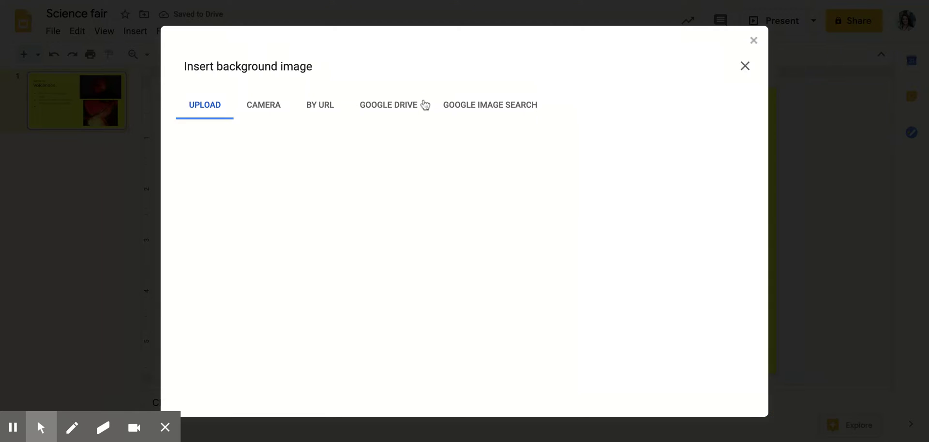
pyautogui.click(484, 104)
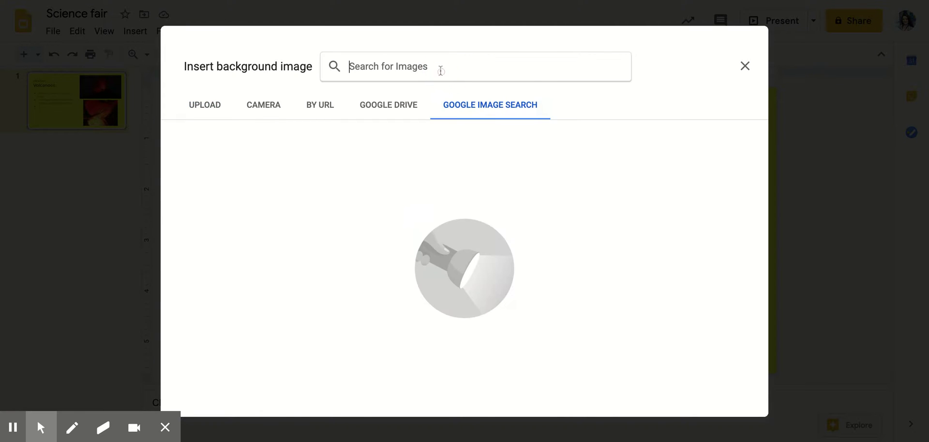
pyautogui.write('fire')
pyautogui.press('Return')
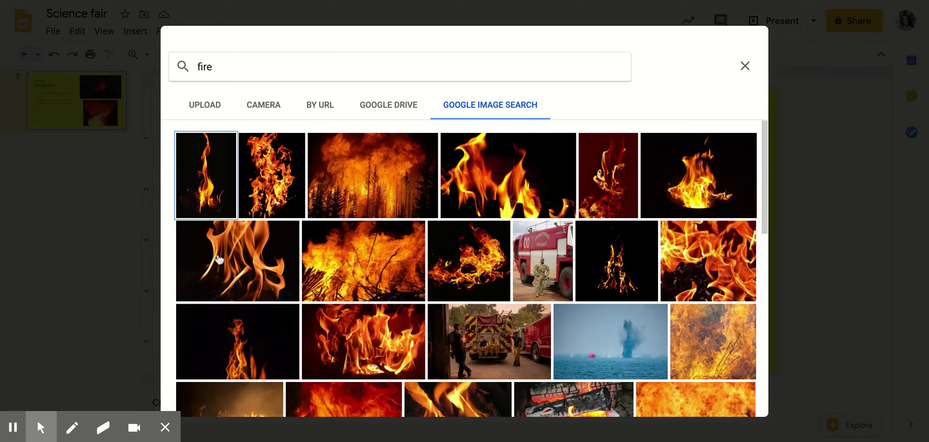
pyautogui.click(232, 262)
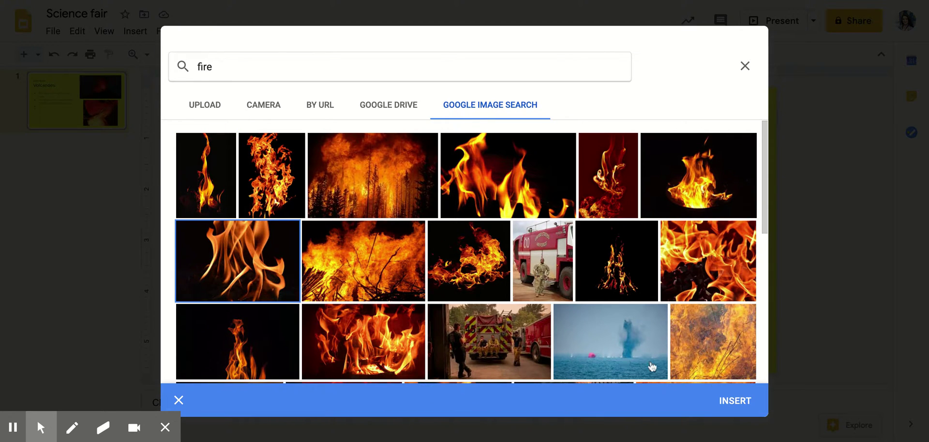
pyautogui.click(734, 400)
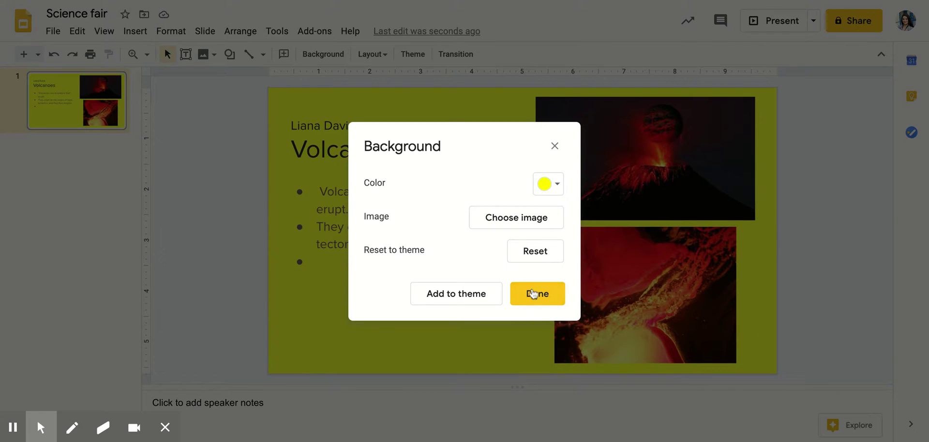
pyautogui.click(535, 293)
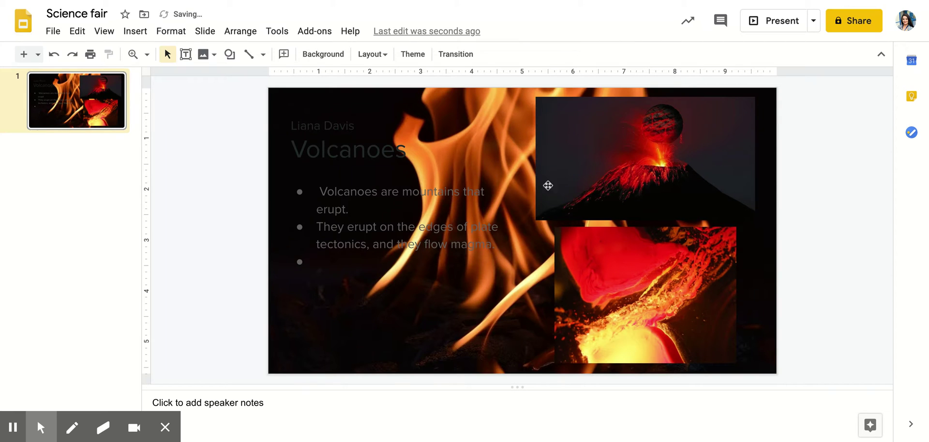
pyautogui.click(325, 206)
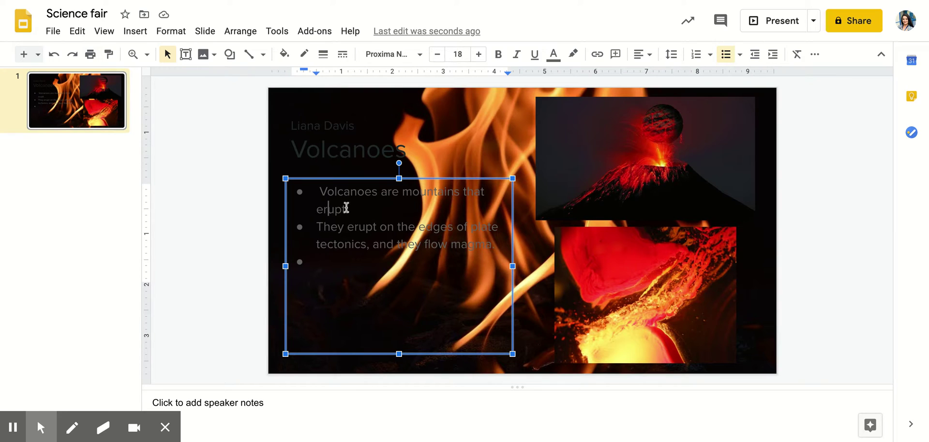
pyautogui.hotkey('ctrl', 'a')
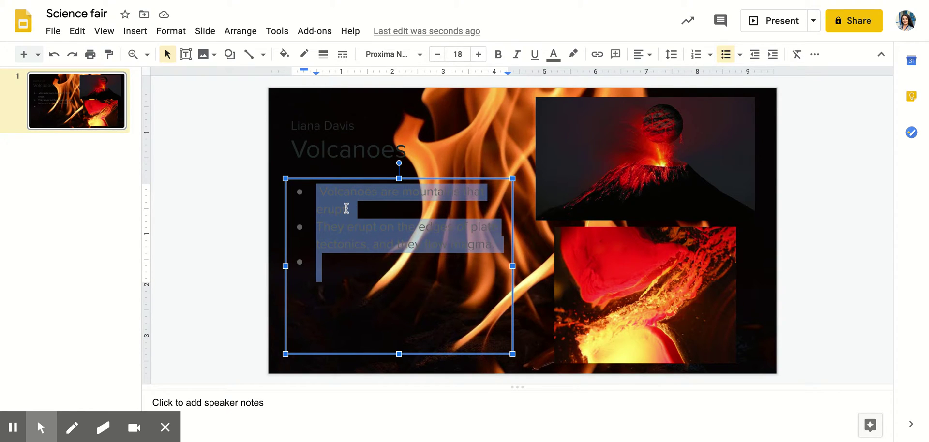
pyautogui.click(553, 53)
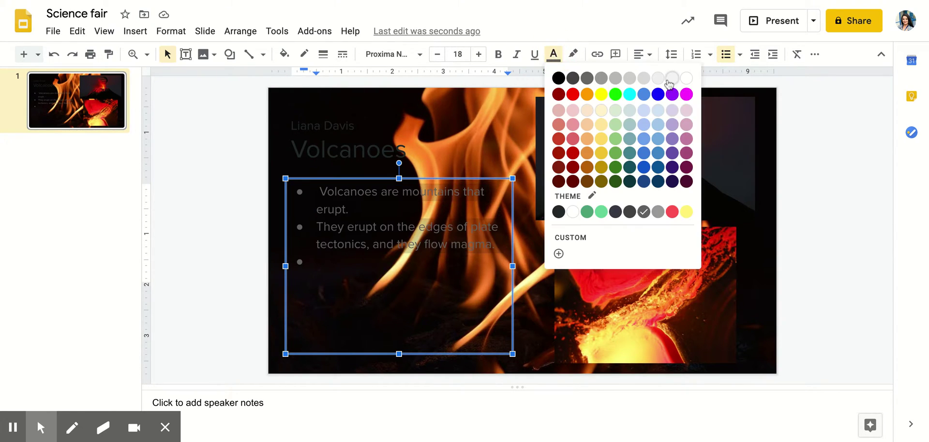
pyautogui.click(688, 78)
pyautogui.click(741, 160)
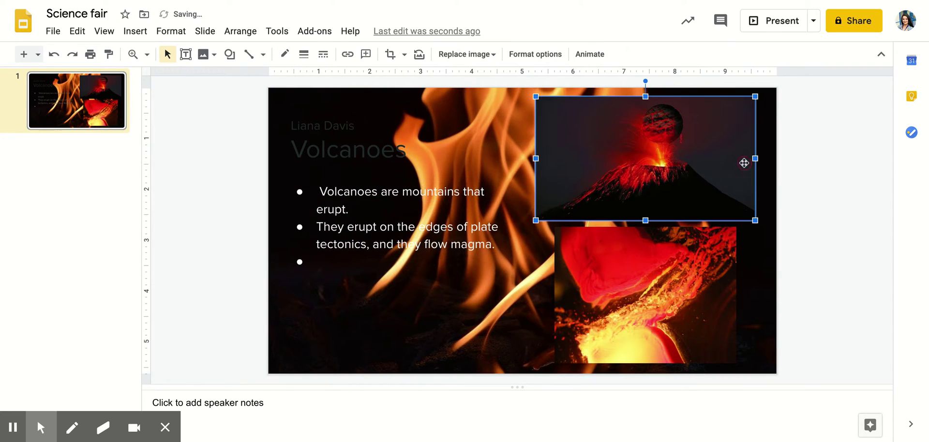
pyautogui.click(390, 208)
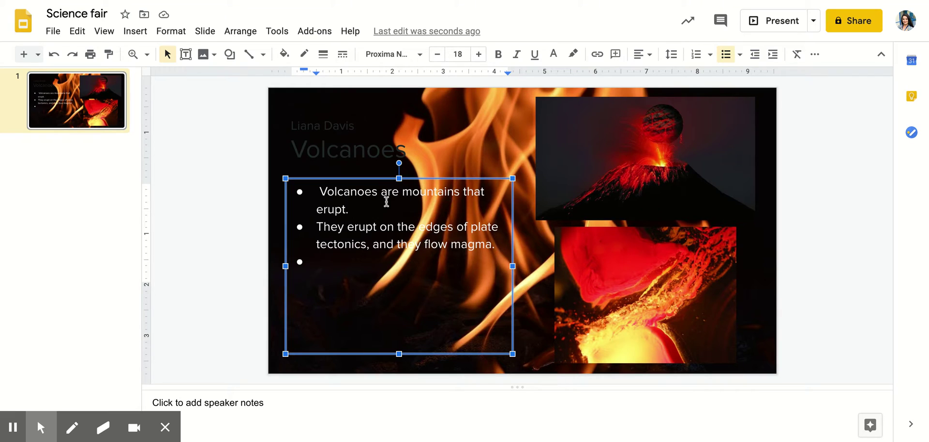
pyautogui.click(53, 56)
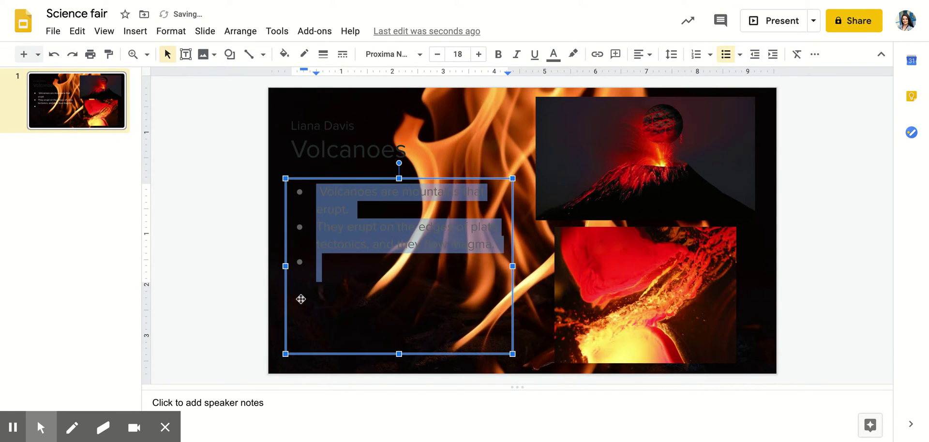
pyautogui.click(353, 264)
# Fill the bullet text box with pale yellow
pyautogui.click(357, 179)
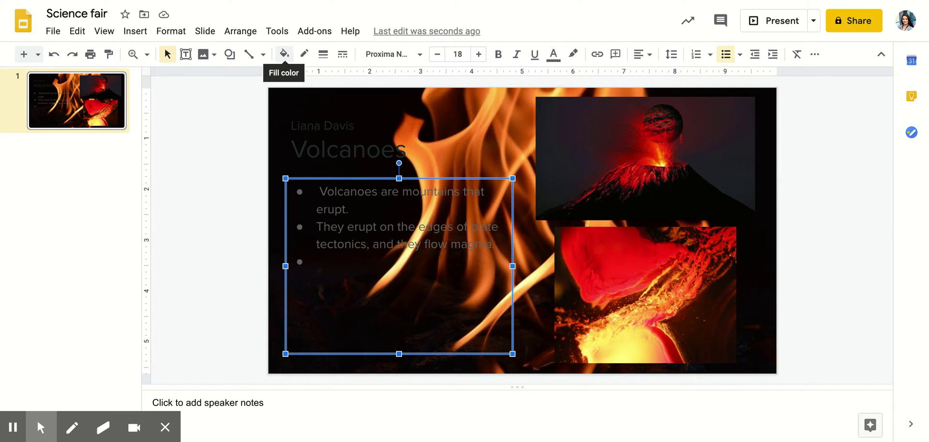
pyautogui.click(284, 54)
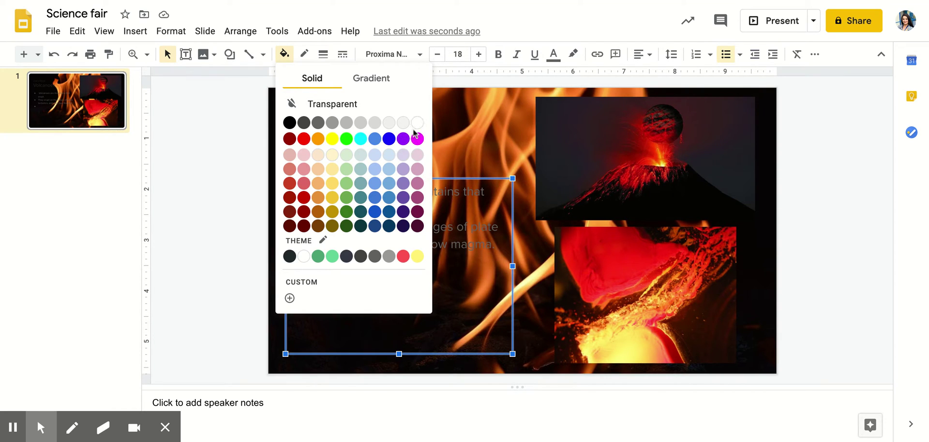
pyautogui.click(333, 155)
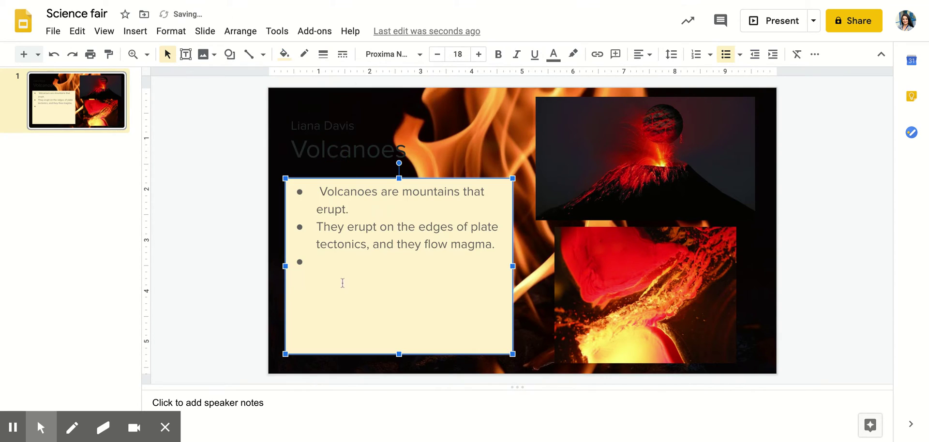
pyautogui.click(190, 229)
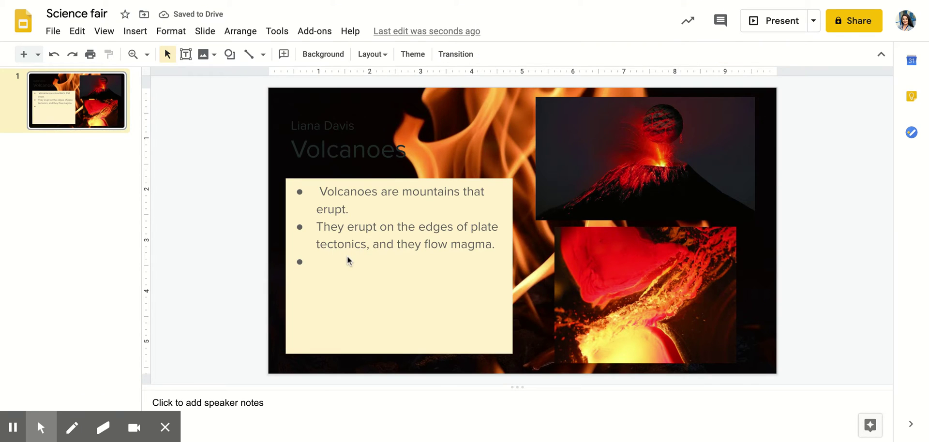
# Set both bullet facts in Impact, then highlight the title word 'Volcanoes'
pyautogui.click(351, 261)
pyautogui.moveTo(353, 262); pyautogui.dragTo(301, 191)
pyautogui.click(387, 55)
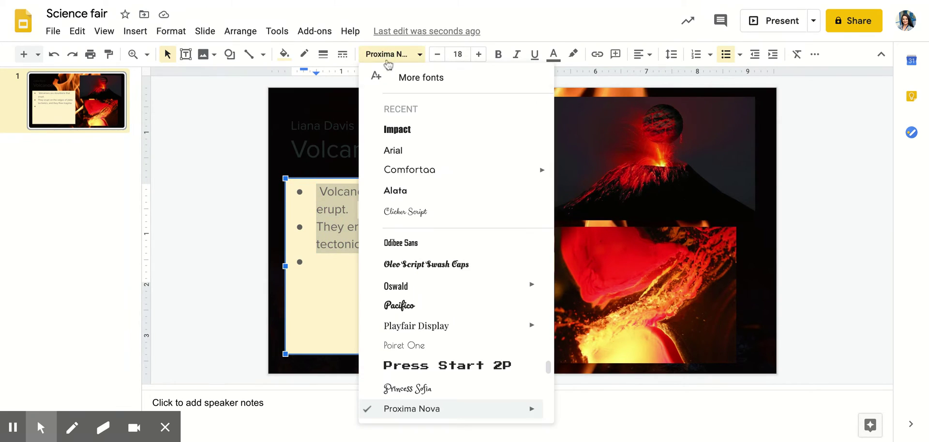
pyautogui.click(407, 128)
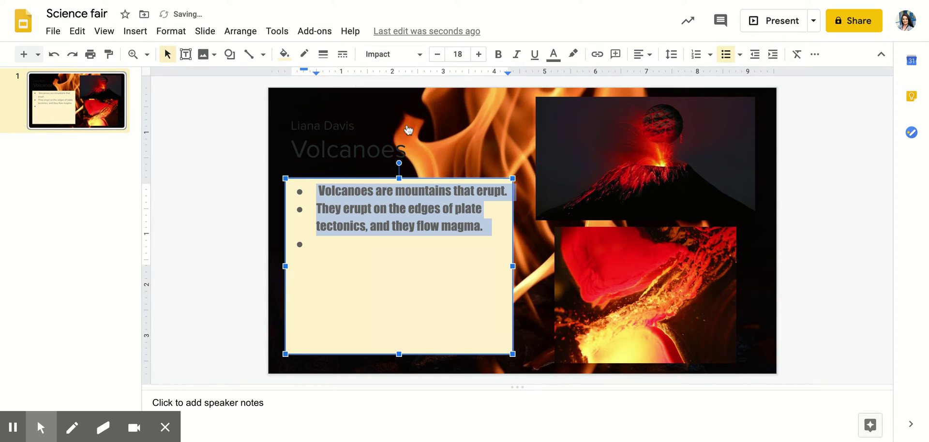
pyautogui.click(333, 153)
pyautogui.doubleClick(343, 152)
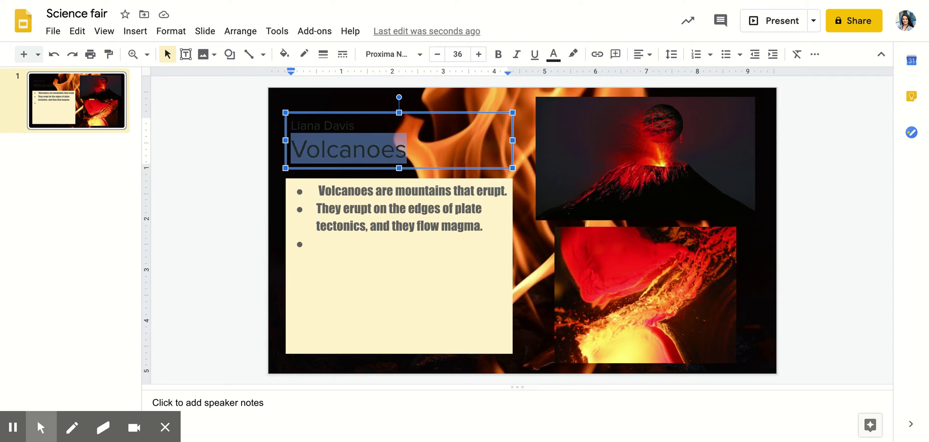
# Deselect the title and bring up the presentation's sharing options
pyautogui.click(813, 185)
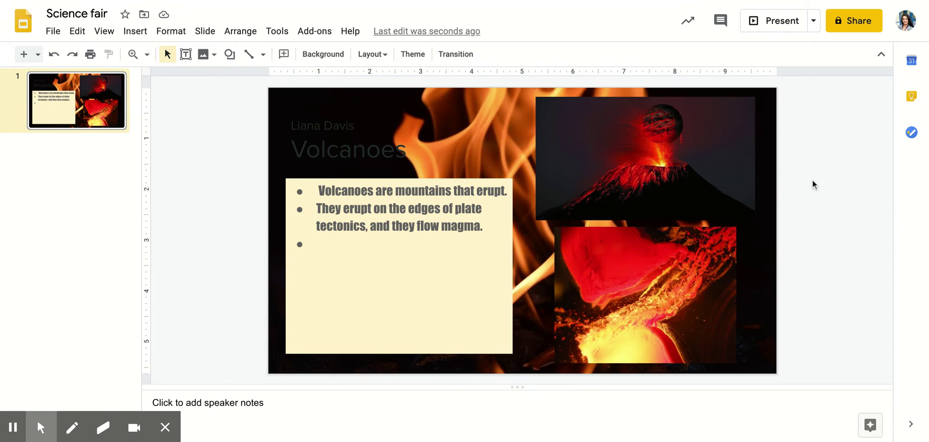
pyautogui.click(853, 23)
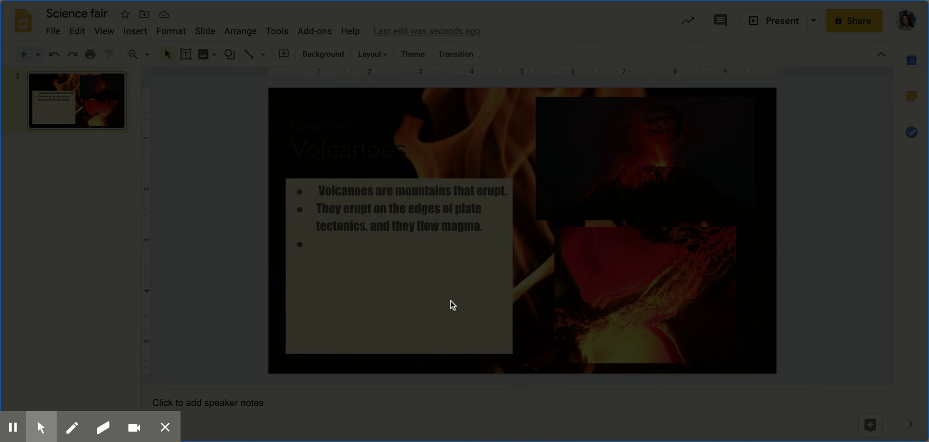